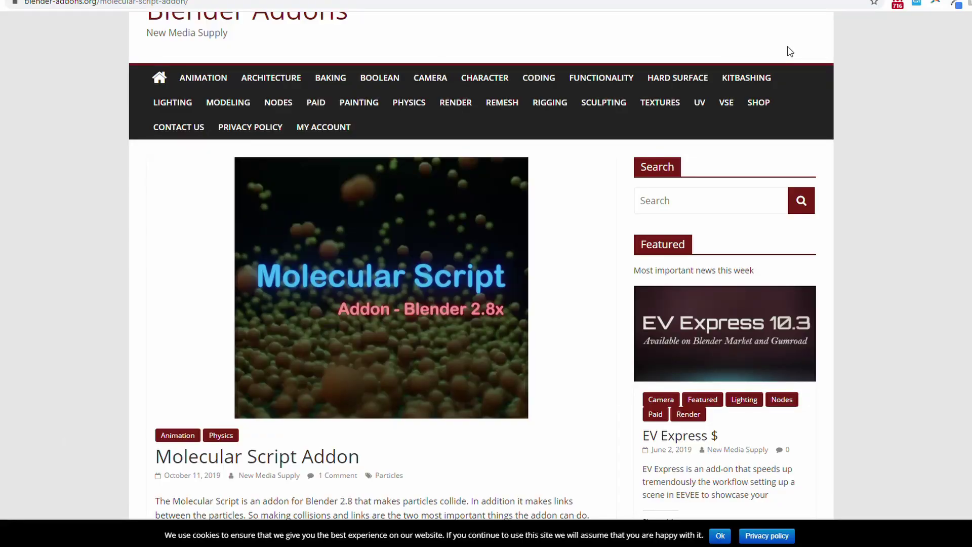
# - Go back to the Google results and forward again, then scroll to 'Where to download the Molecular Script Addon?'
pyautogui.scroll(2, 610, 237)
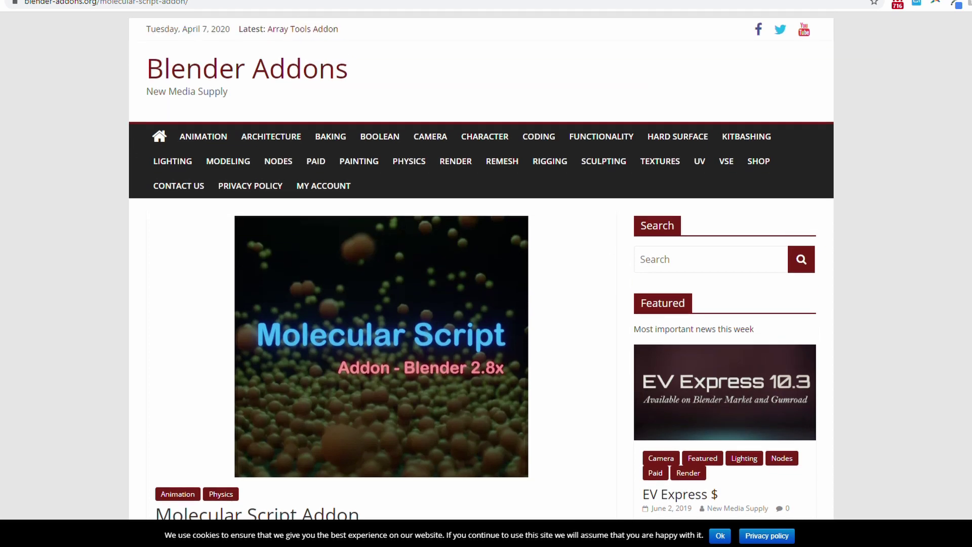
pyautogui.hotkey('alt', 'Left')
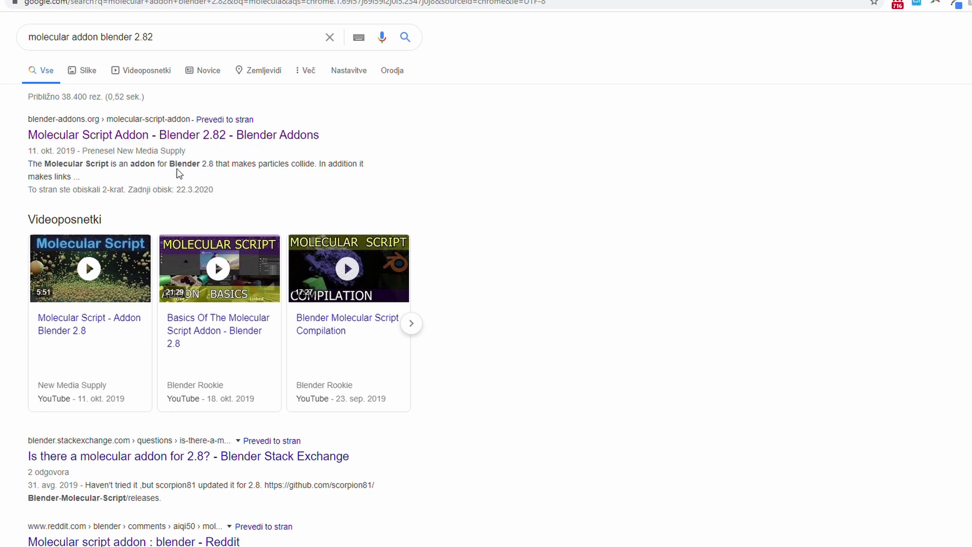
pyautogui.hotkey('alt', 'Right')
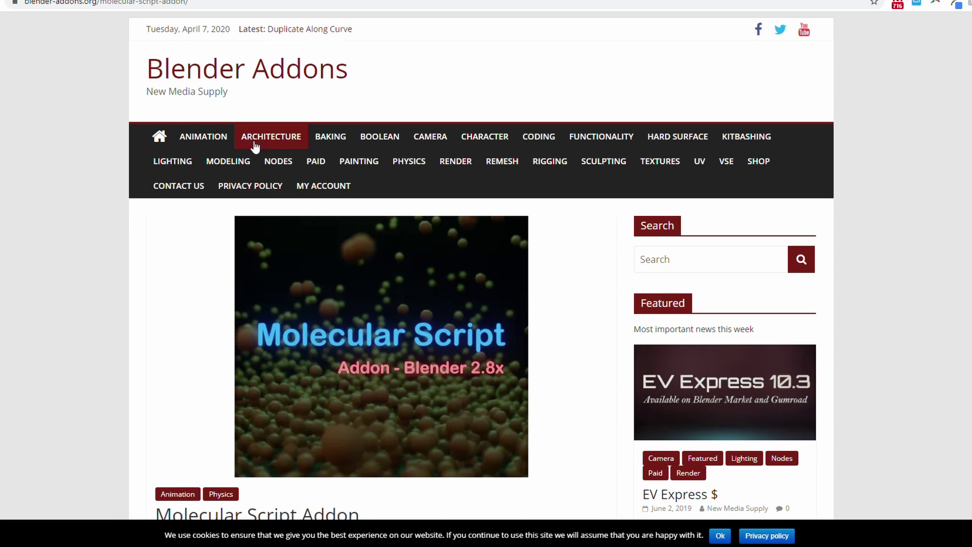
pyautogui.scroll(-7, 200, 259)
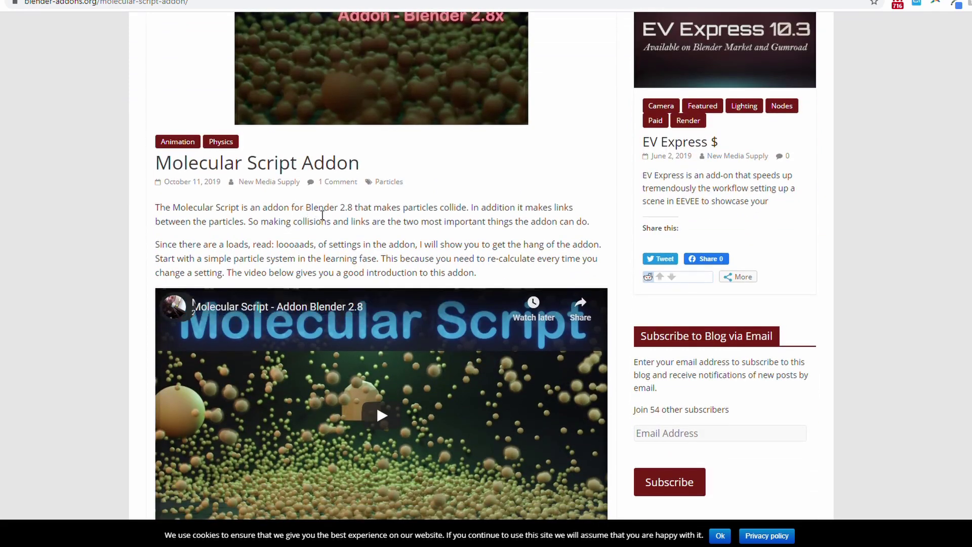
pyautogui.scroll(-1, 324, 255)
pyautogui.scroll(-16, 324, 255)
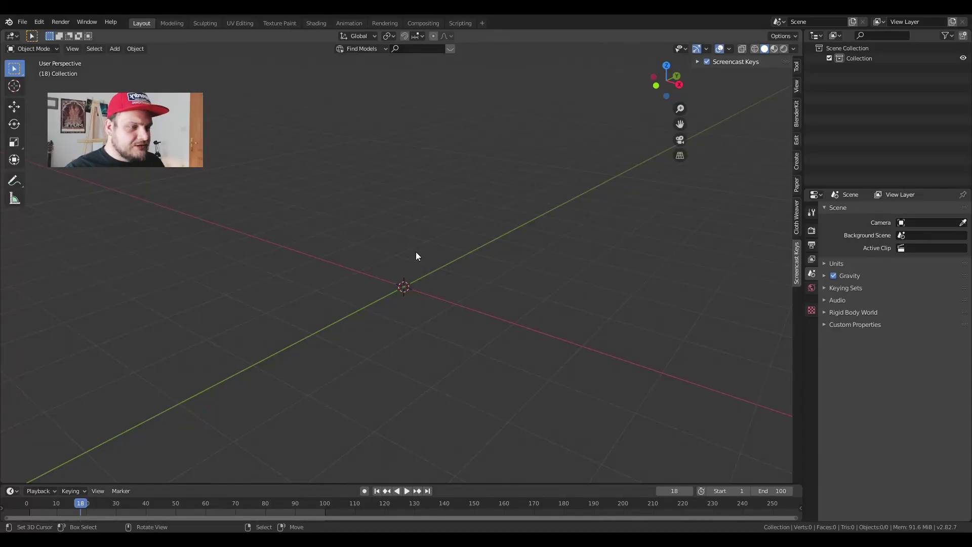
# - Add a plane scaled to 3.5 as the floor and delete an unwanted object
pyautogui.hotkey('shift', 'a')
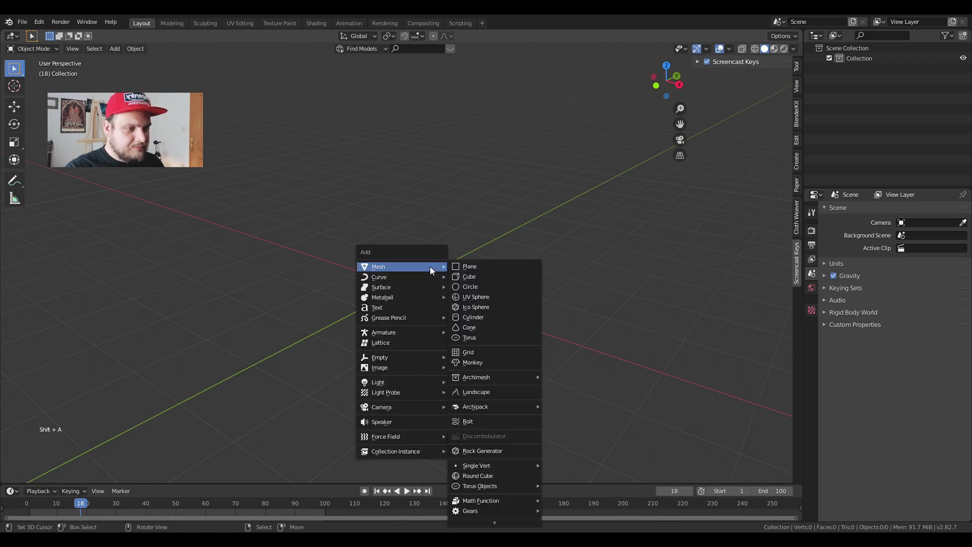
pyautogui.click(458, 266)
pyautogui.press('s')
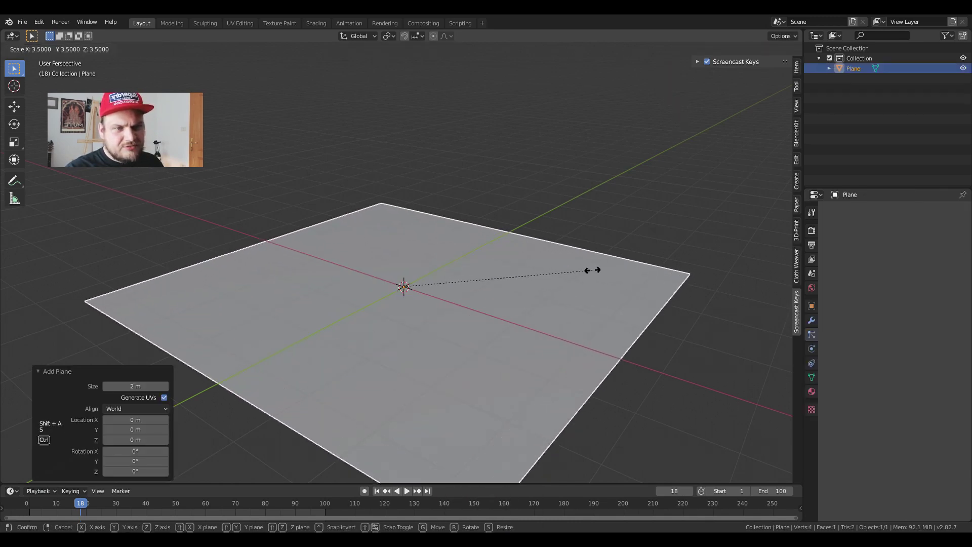
pyautogui.click(624, 269)
pyautogui.press('x')
pyautogui.keyDown('shift'); pyautogui.moveTo(497, 197); pyautogui.dragTo(499, 211, button='middle'); pyautogui.keyUp('shift')
pyautogui.scroll(-2, 499, 212)
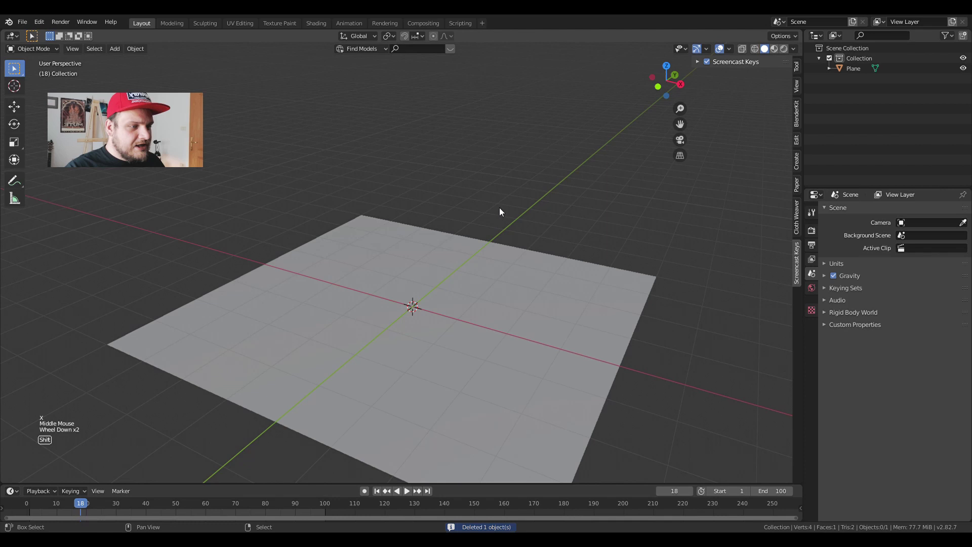
# - Add a cylinder, raise it about 2 m and rotate it 90° on X onto its side
pyautogui.hotkey('shift', 'a')
pyautogui.moveTo(500, 211)
pyautogui.click(561, 259)
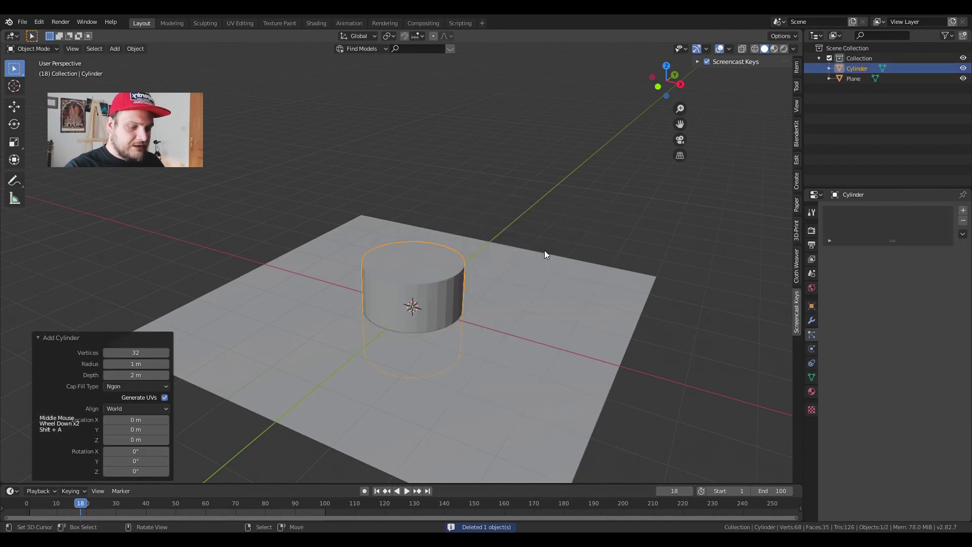
pyautogui.press('g')
pyautogui.press('z')
pyautogui.click(518, 190)
pyautogui.press('r')
pyautogui.press('x')
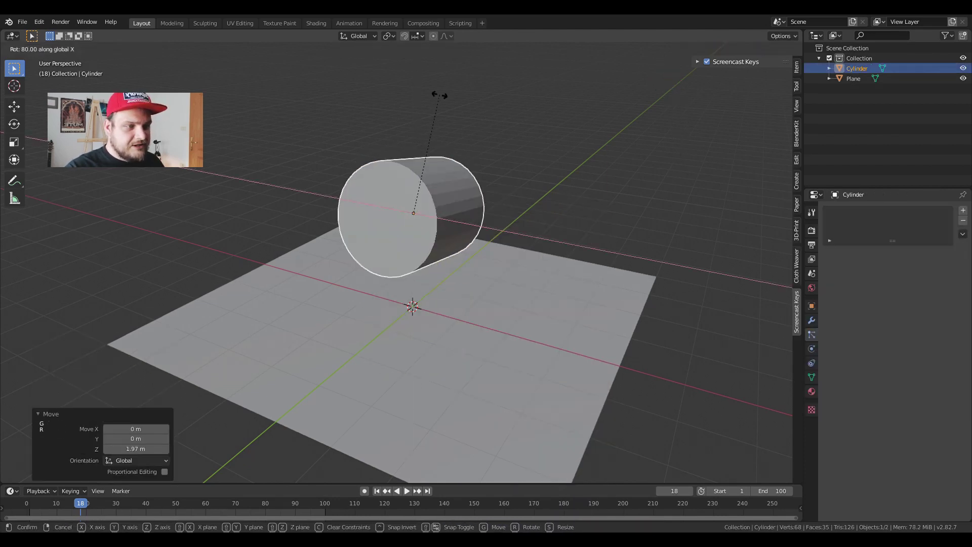
pyautogui.rightClick(419, 107)
# - In Edit Mode, select both cylinder end caps and inset them by about 0.19 m
pyautogui.press('Tab')
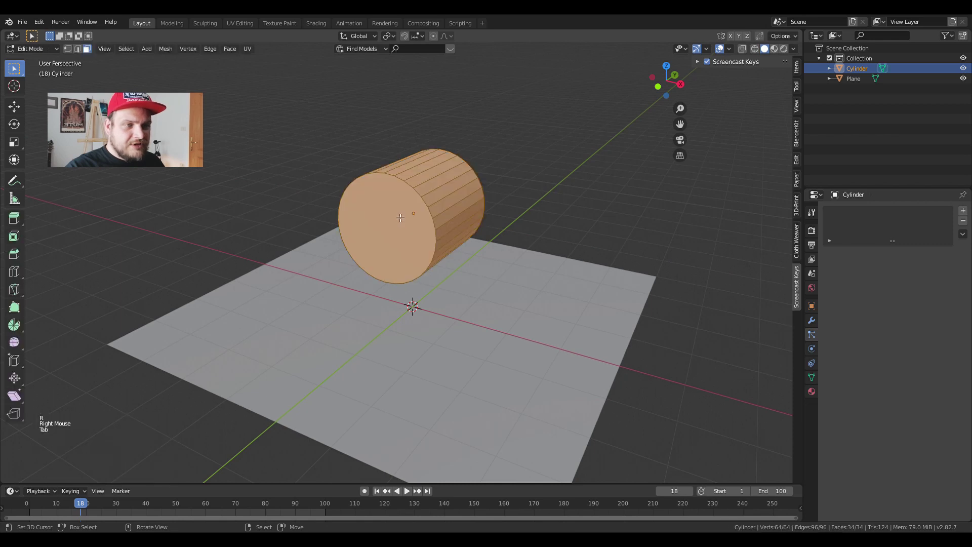
pyautogui.rightClick(371, 234)
pyautogui.moveTo(371, 234); pyautogui.dragTo(542, 191, button='middle')
pyautogui.keyDown('shift'); pyautogui.rightClick(350, 198); pyautogui.keyUp('shift')
pyautogui.scroll(2, 481, 195)
pyautogui.press('i')
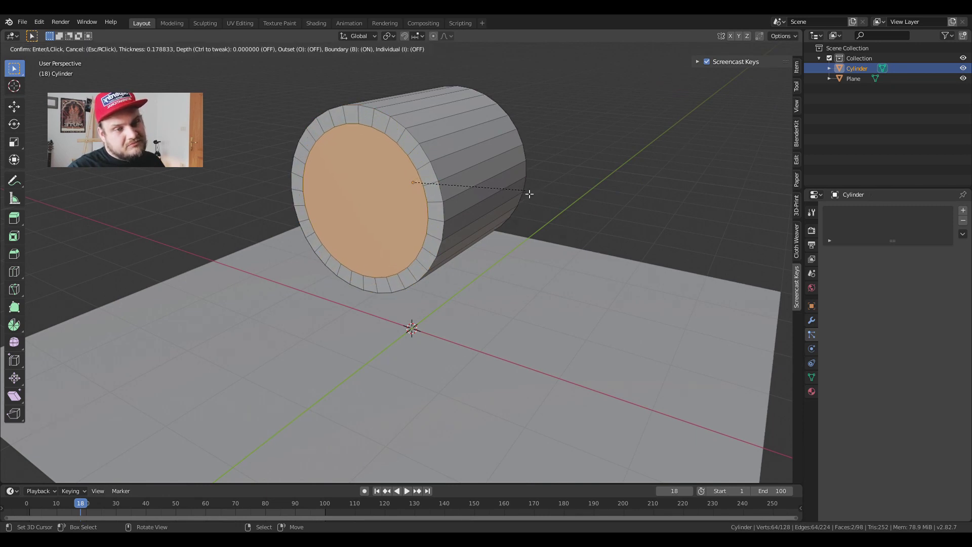
pyautogui.click(529, 194)
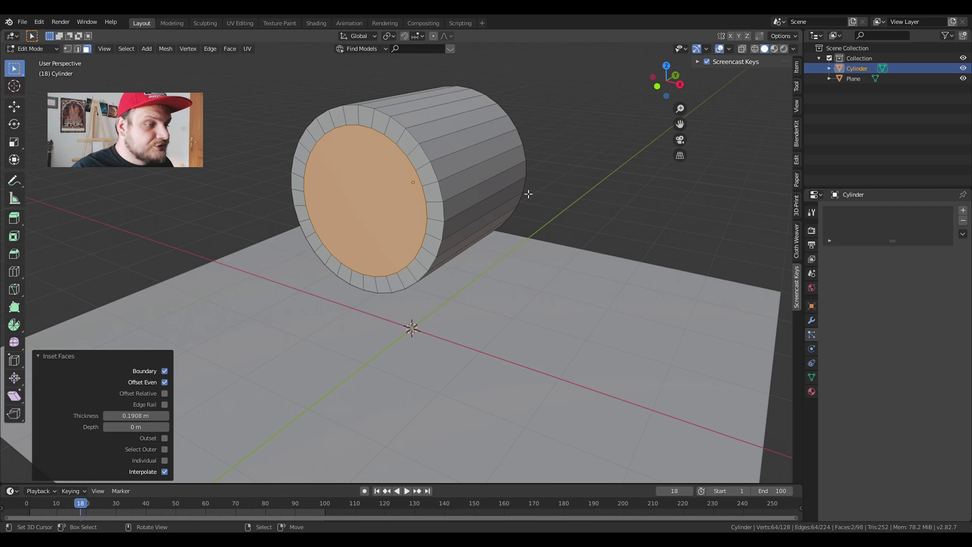
# - Bridge the inset cap loops with Bridge Edge Loops to hollow out the tube
pyautogui.moveTo(527, 197); pyautogui.dragTo(525, 195, button='middle')
pyautogui.press('space')
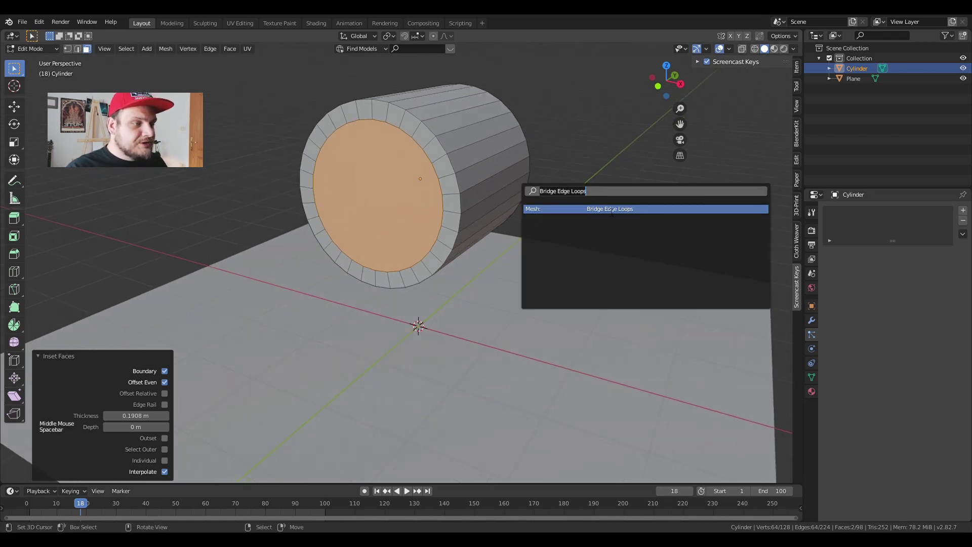
pyautogui.click(590, 209)
pyautogui.moveTo(502, 208); pyautogui.dragTo(366, 168, button='middle')
pyautogui.press('Tab')
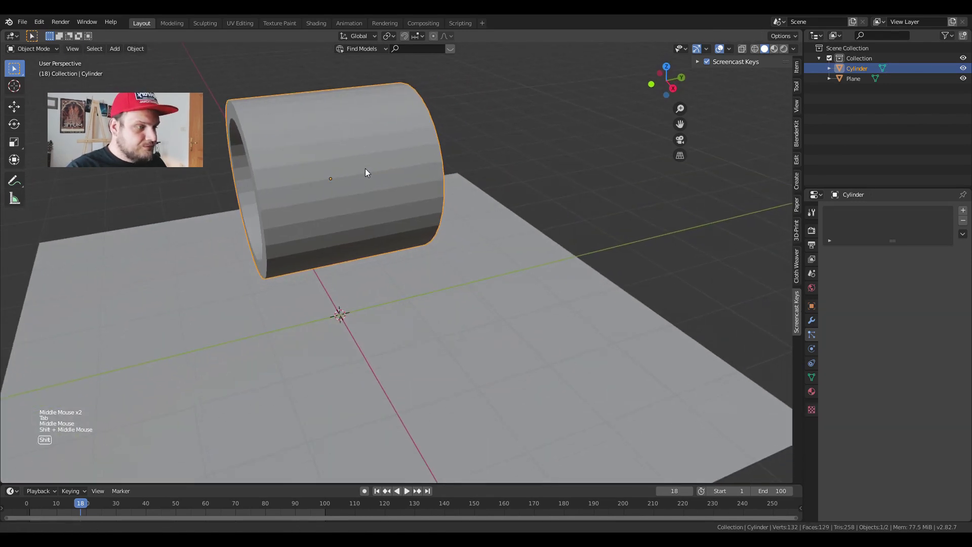
# - Reposition the tube, shifting it sideways along Y
pyautogui.press('g')
pyautogui.click(583, 157)
pyautogui.moveTo(582, 157); pyautogui.dragTo(632, 253, button='middle')
pyautogui.press('g')
pyautogui.click(561, 265)
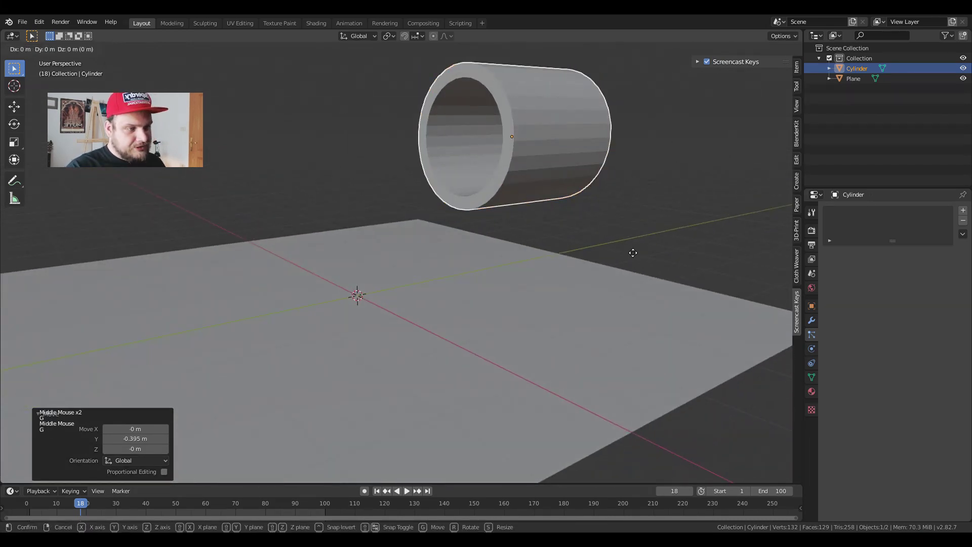
pyautogui.press('g')
pyautogui.press('z')
pyautogui.rightClick(599, 340)
pyautogui.moveTo(604, 289); pyautogui.dragTo(521, 302, button='middle')
# - Extrude the floor plane's far edge straight up about 3.48 m into a back wall
pyautogui.rightClick(570, 302)
pyautogui.scroll(-3, 570, 301)
pyautogui.press('Tab')
pyautogui.rightClick(521, 301)
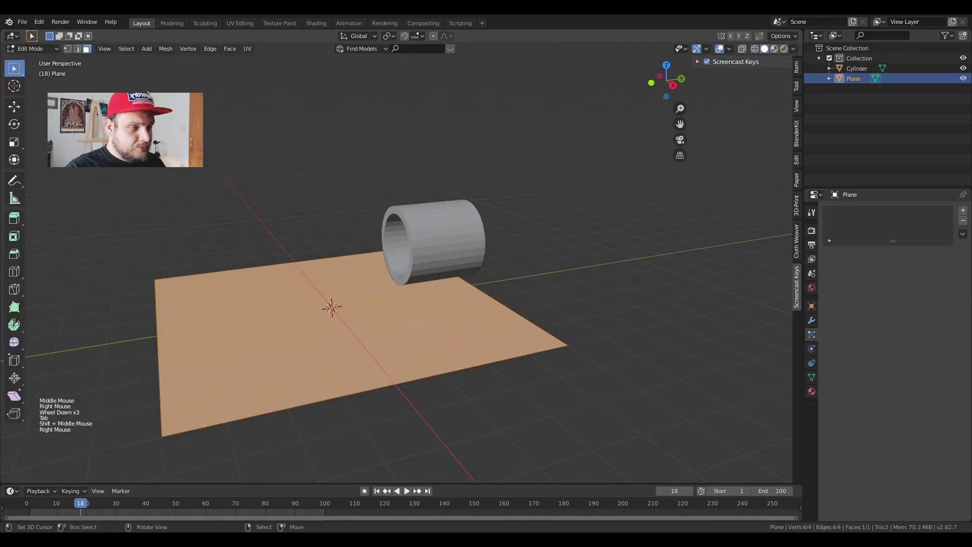
pyautogui.click(79, 49)
pyautogui.rightClick(507, 314)
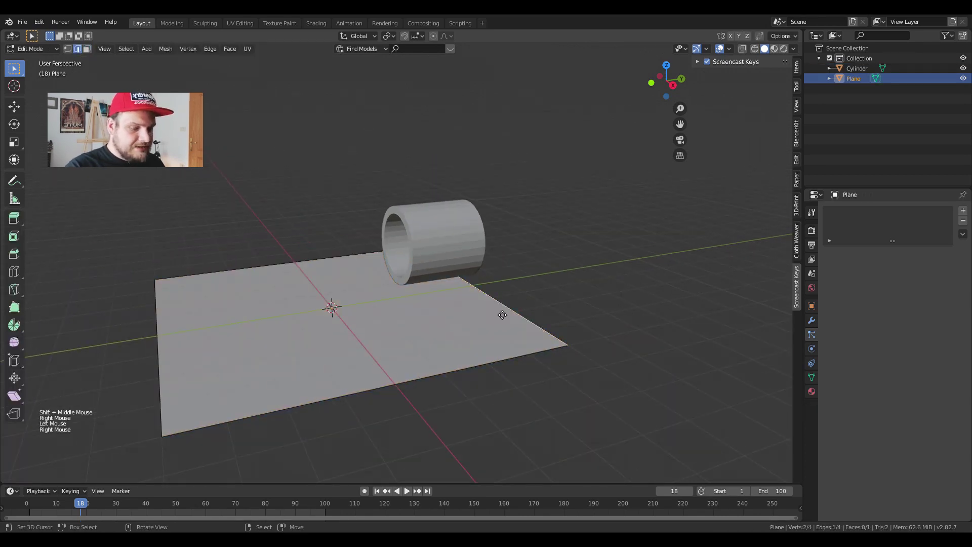
pyautogui.press('e')
pyautogui.press('z')
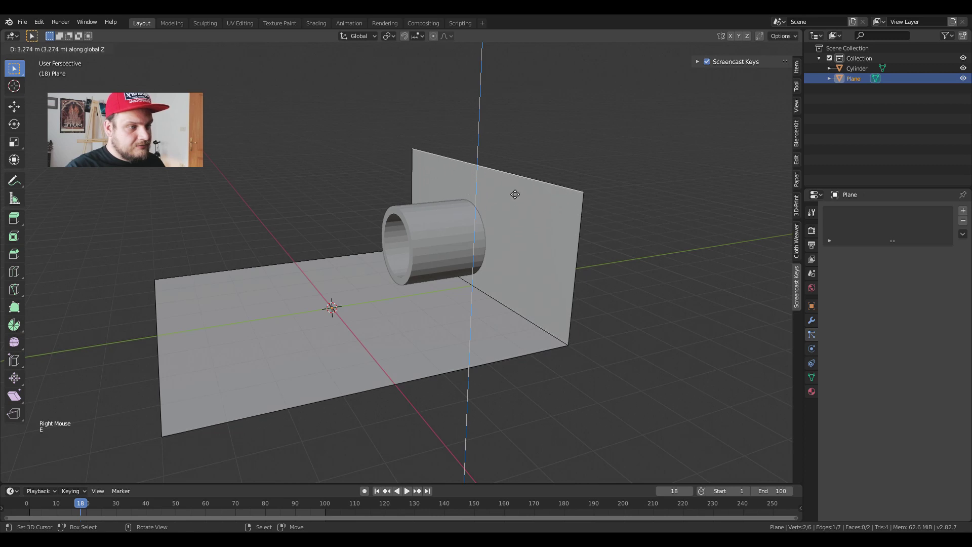
pyautogui.click(518, 186)
pyautogui.moveTo(519, 187); pyautogui.dragTo(482, 252, button='middle')
pyautogui.scroll(3, 481, 216)
# - Give the floor-and-wall plane Collision physics
pyautogui.press('Tab')
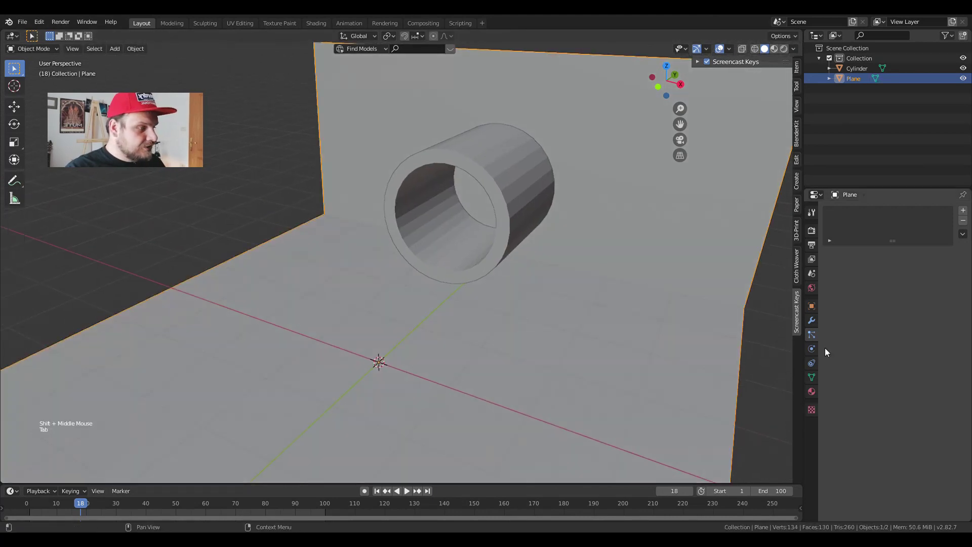
pyautogui.click(812, 348)
pyautogui.click(847, 238)
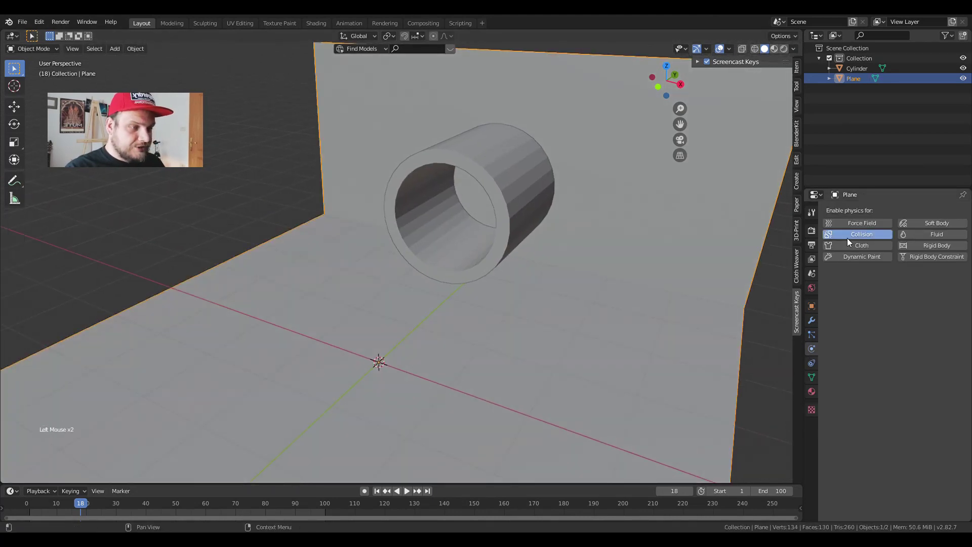
# - Add a Solidify modifier to the plane and move it above Collision
pyautogui.click(812, 321)
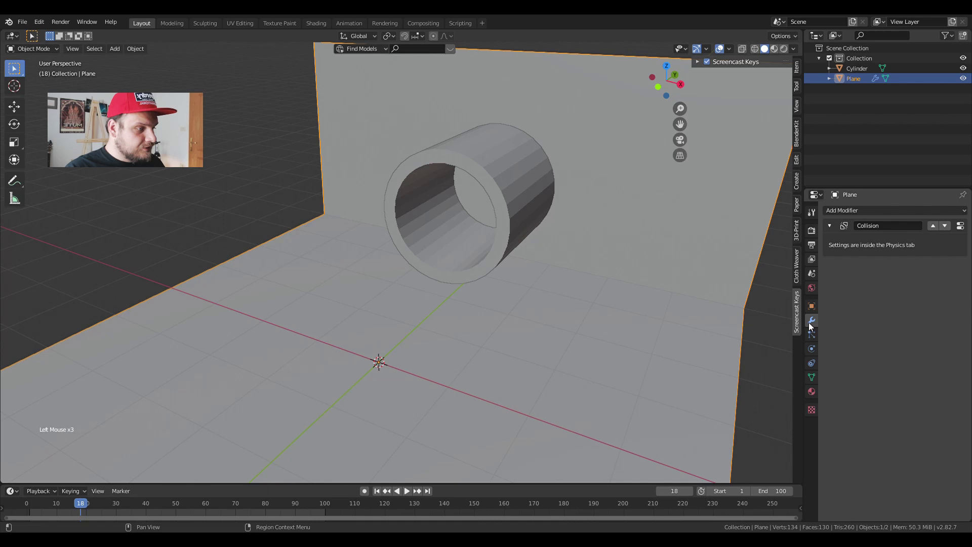
pyautogui.click(864, 210)
pyautogui.click(782, 367)
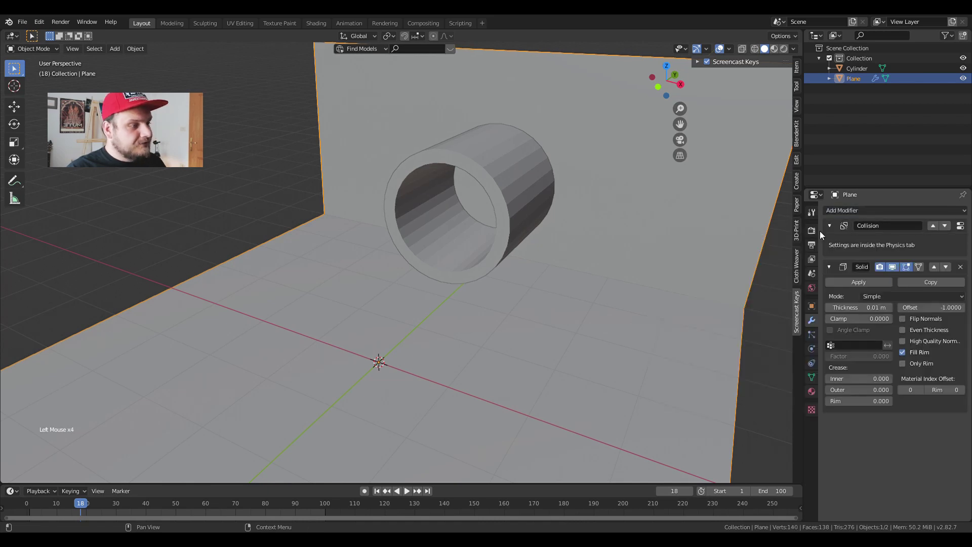
pyautogui.click(933, 267)
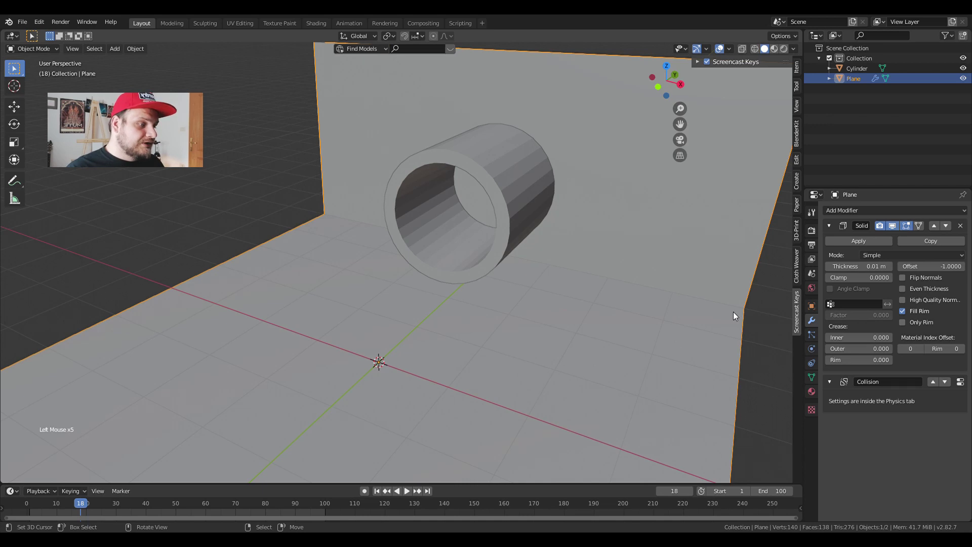
pyautogui.moveTo(733, 311); pyautogui.dragTo(591, 310, button='middle')
pyautogui.scroll(-1, 674, 289)
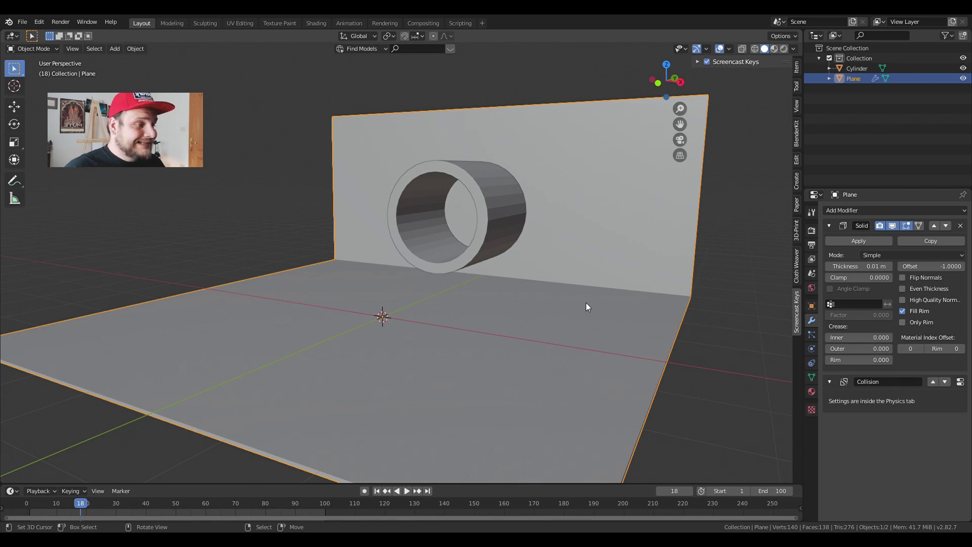
# - Enable Collision physics on the tube
pyautogui.rightClick(517, 232)
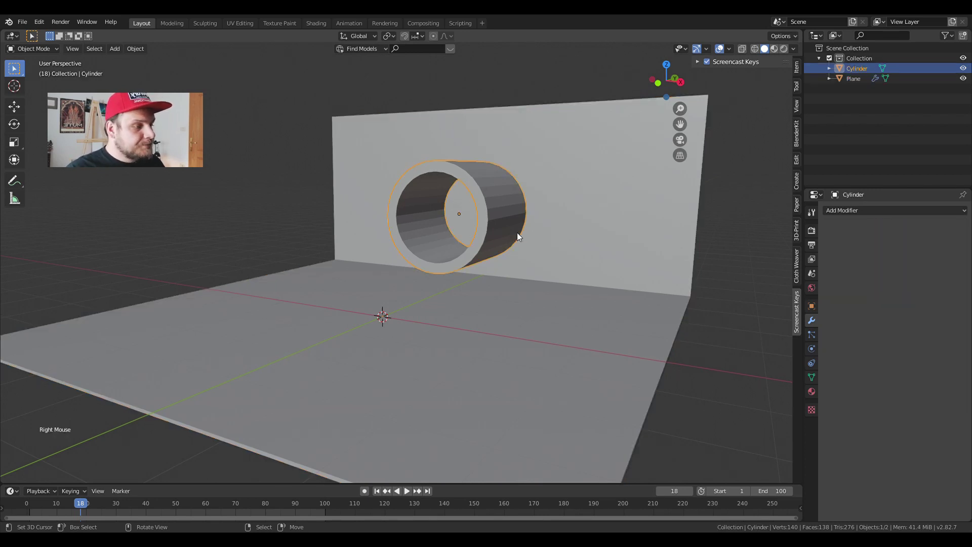
pyautogui.click(813, 349)
pyautogui.click(854, 236)
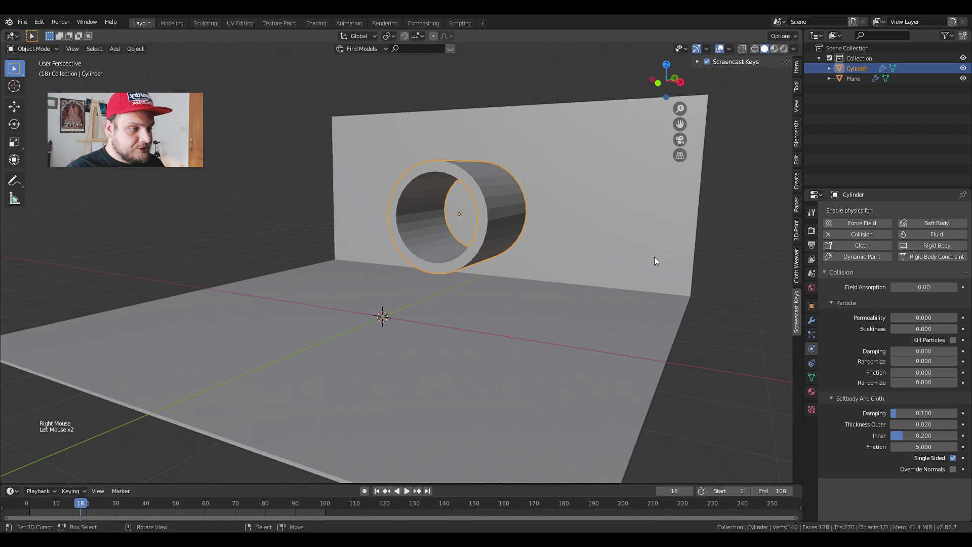
pyautogui.moveTo(654, 257); pyautogui.dragTo(494, 312, button='middle')
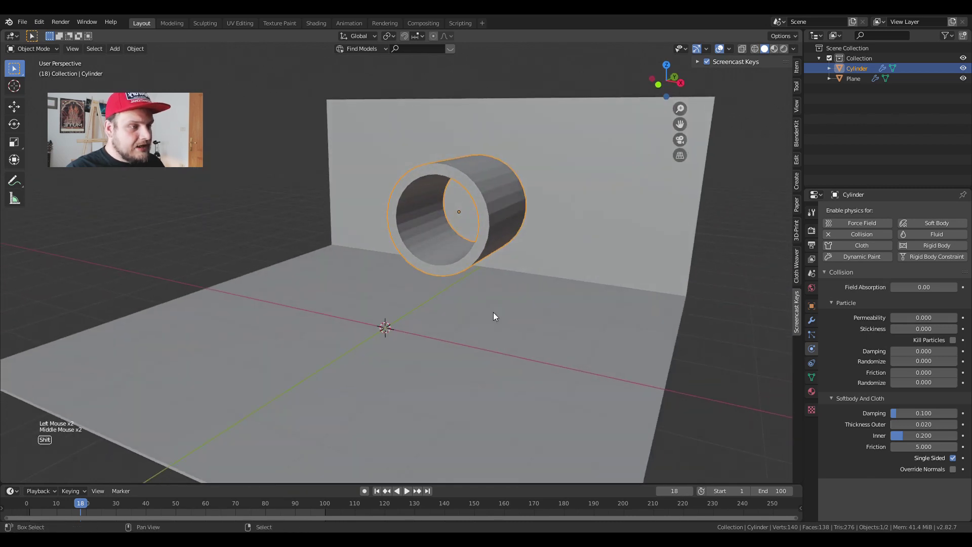
# - Add a circle mesh and stand it upright by rotating 90° on X
pyautogui.hotkey('shift', 'a')
pyautogui.moveTo(495, 311)
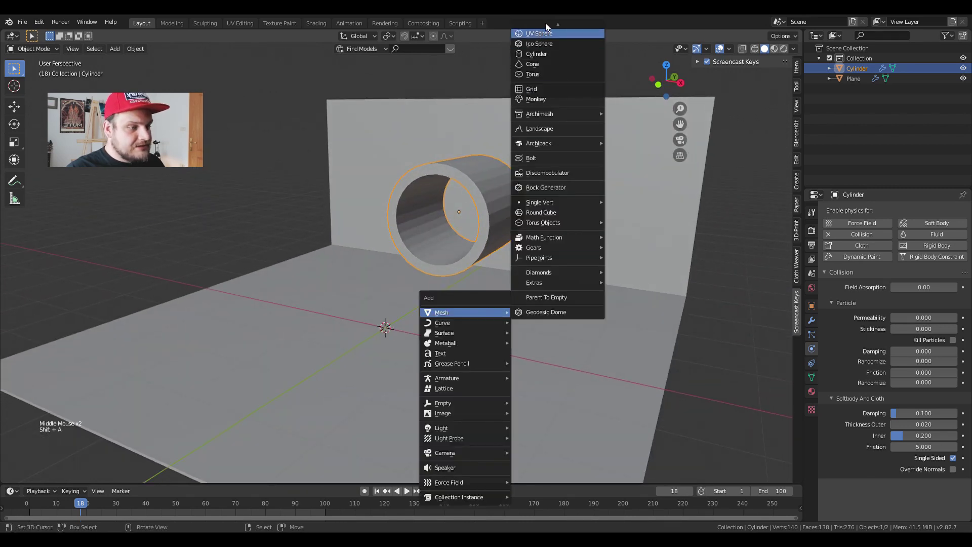
pyautogui.click(544, 48)
pyautogui.press('r')
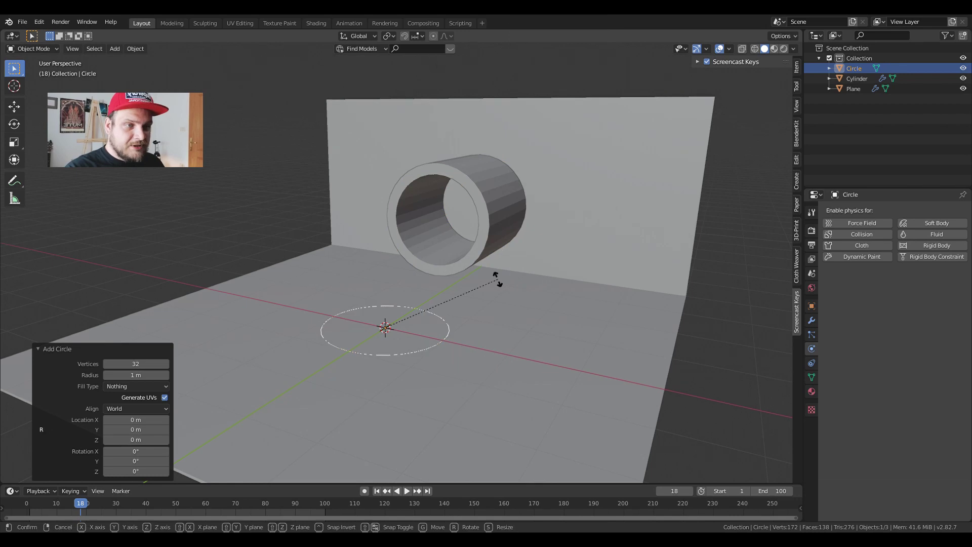
pyautogui.press('x')
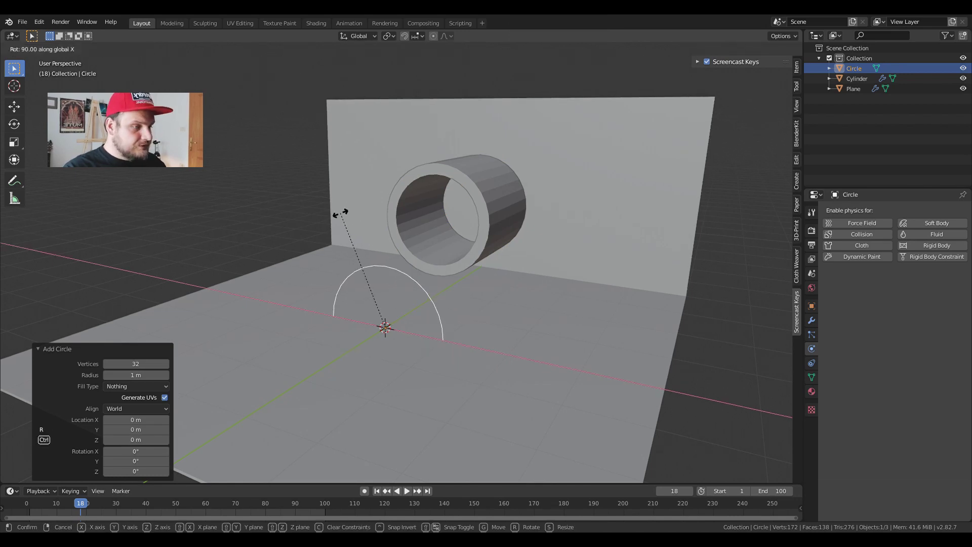
pyautogui.click(343, 212)
# - In front view, raise the circle to tube height and scale it to 0.731
pyautogui.press('KP_1')
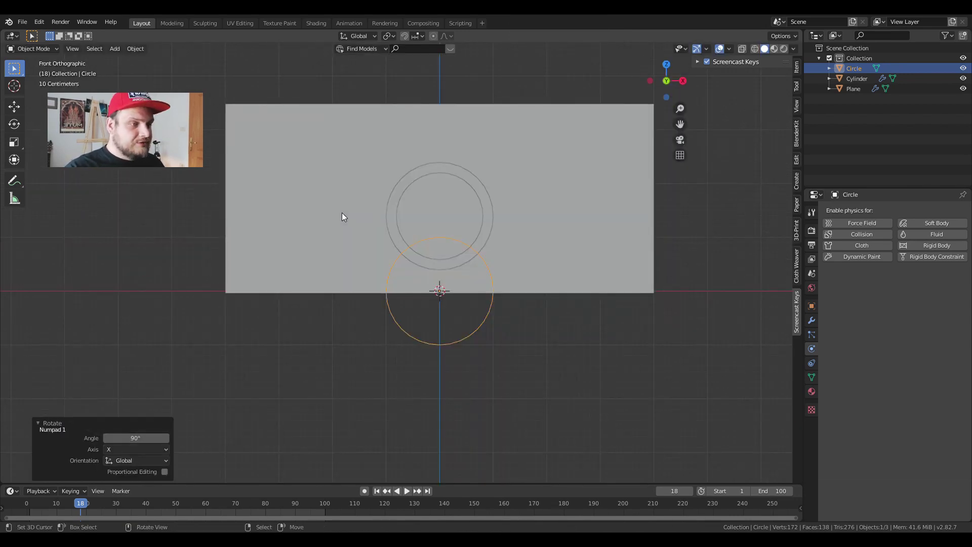
pyautogui.press('g')
pyautogui.press('z')
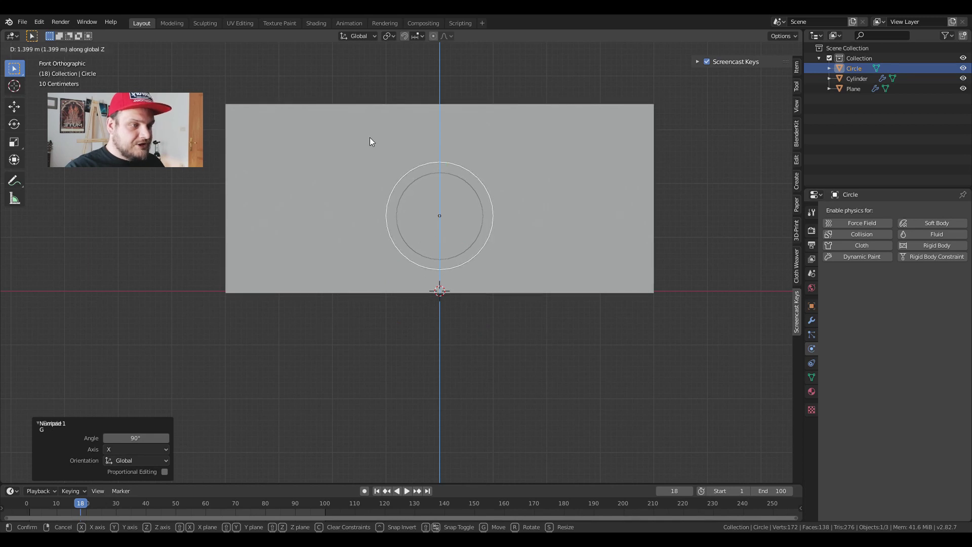
pyautogui.click(371, 141)
pyautogui.press('s')
pyautogui.click(507, 207)
pyautogui.scroll(3, 503, 211)
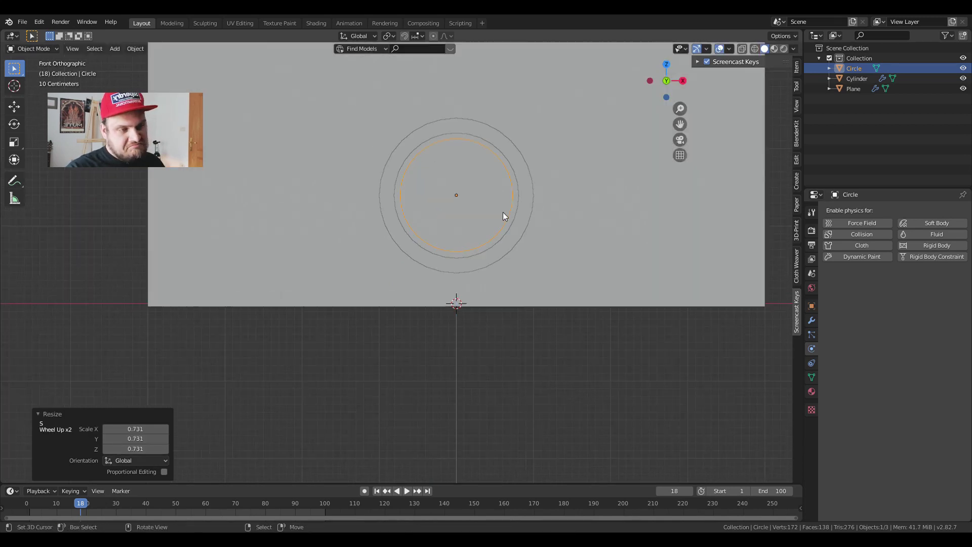
pyautogui.keyDown('shift'); pyautogui.moveTo(463, 242); pyautogui.dragTo(446, 281, button='middle'); pyautogui.keyUp('shift')
pyautogui.scroll(5, 484, 275)
pyautogui.press('s')
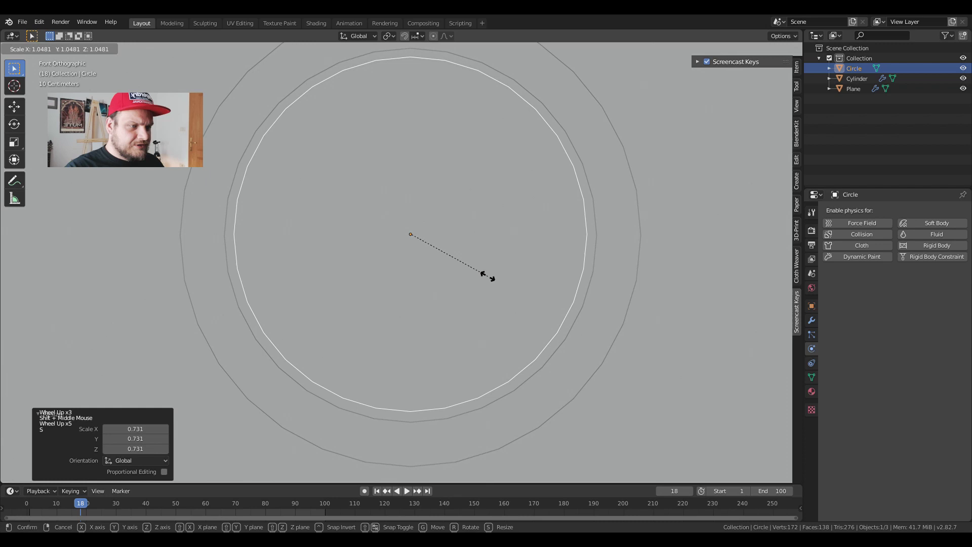
# - Fill the circle with a face, inset it, and add three loop cuts
pyautogui.press('Tab')
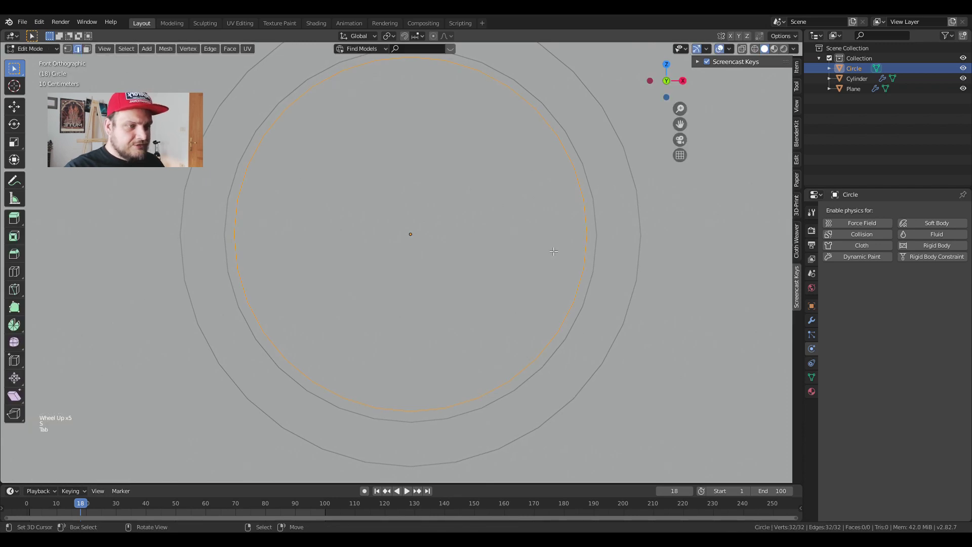
pyautogui.press('f')
pyautogui.press('i')
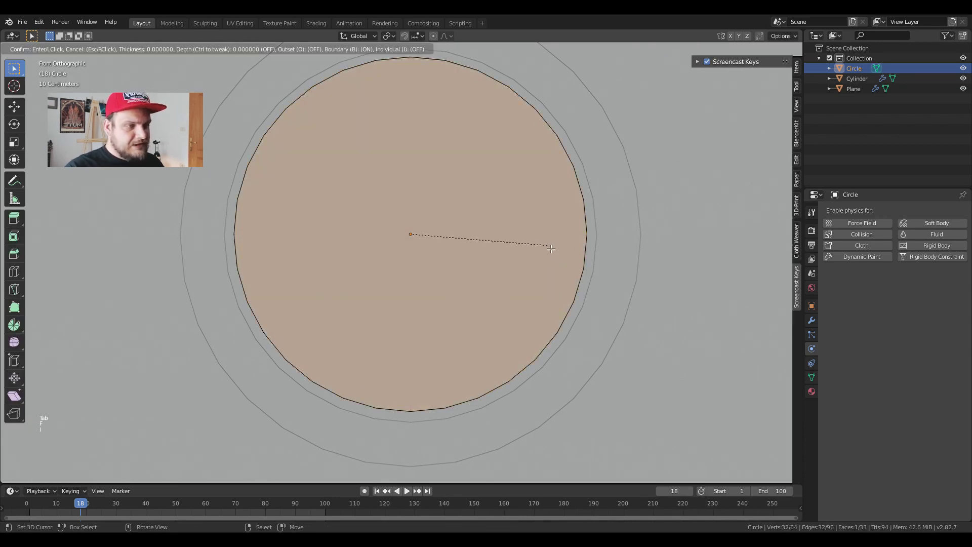
pyautogui.click(422, 241)
pyautogui.hotkey('ctrl', 'r')
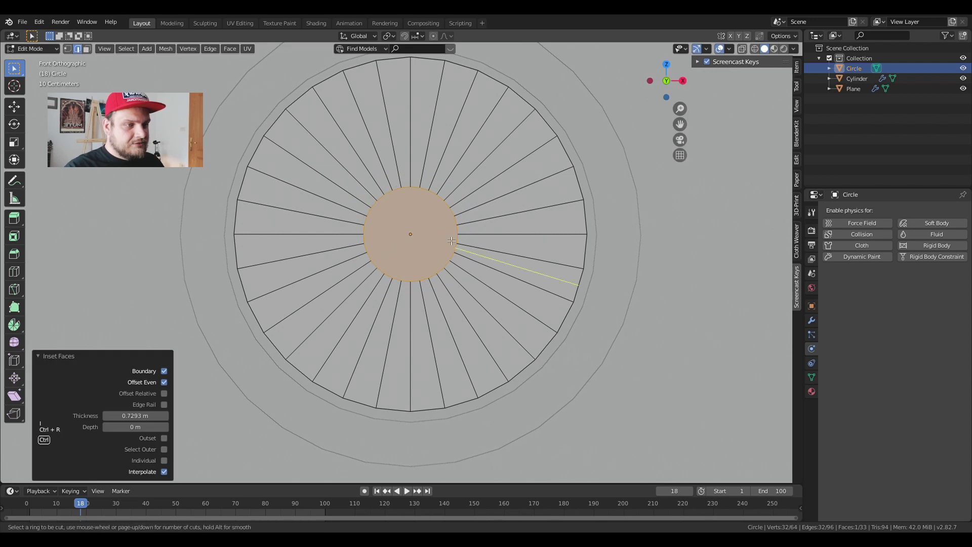
pyautogui.scroll(3, 487, 217)
pyautogui.scroll(-1, 485, 219)
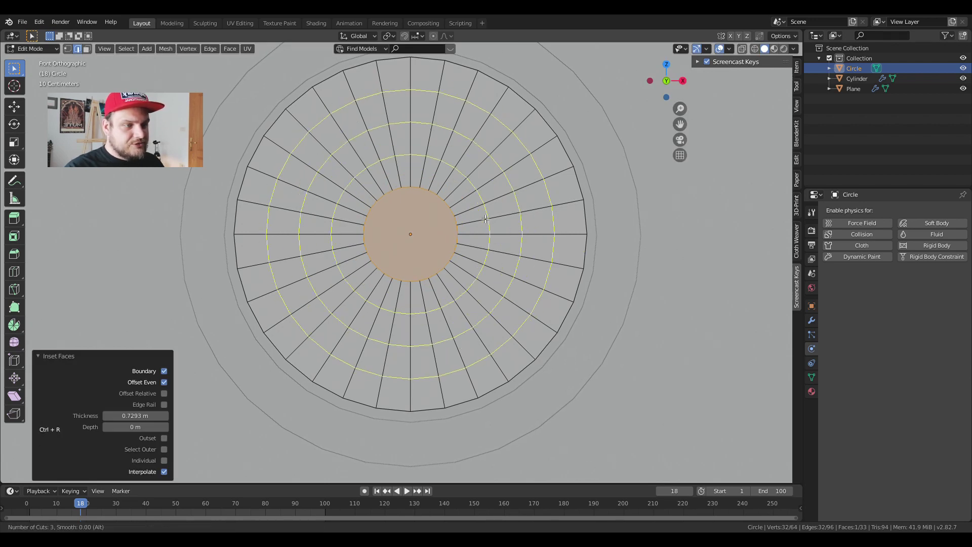
pyautogui.click(478, 213)
pyautogui.rightClick(478, 213)
pyautogui.scroll(-2, 478, 212)
# - Slide the disc along Y until it sits inside the tube
pyautogui.moveTo(477, 213); pyautogui.dragTo(455, 247, button='middle')
pyautogui.scroll(-1, 455, 246)
pyautogui.press('Tab')
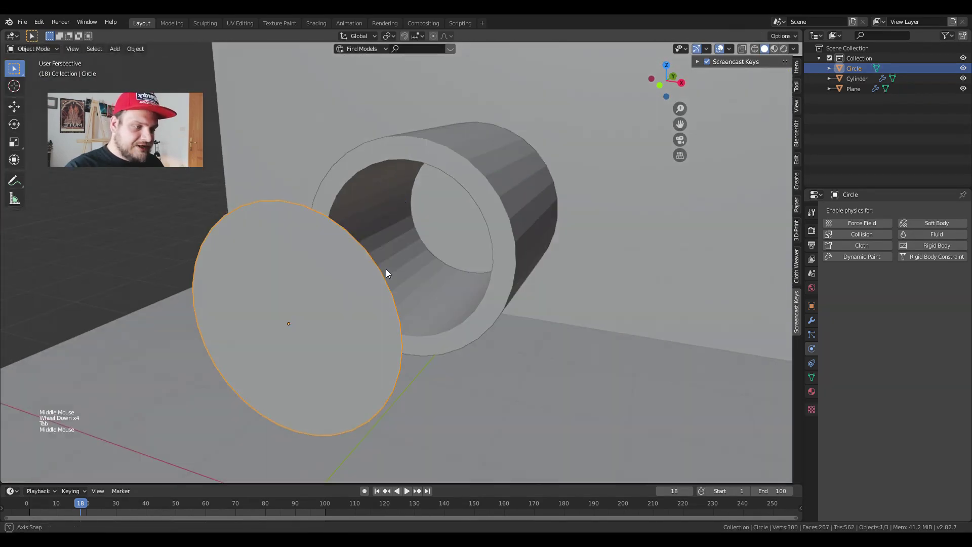
pyautogui.moveTo(386, 269); pyautogui.dragTo(327, 297, button='middle')
pyautogui.press('g')
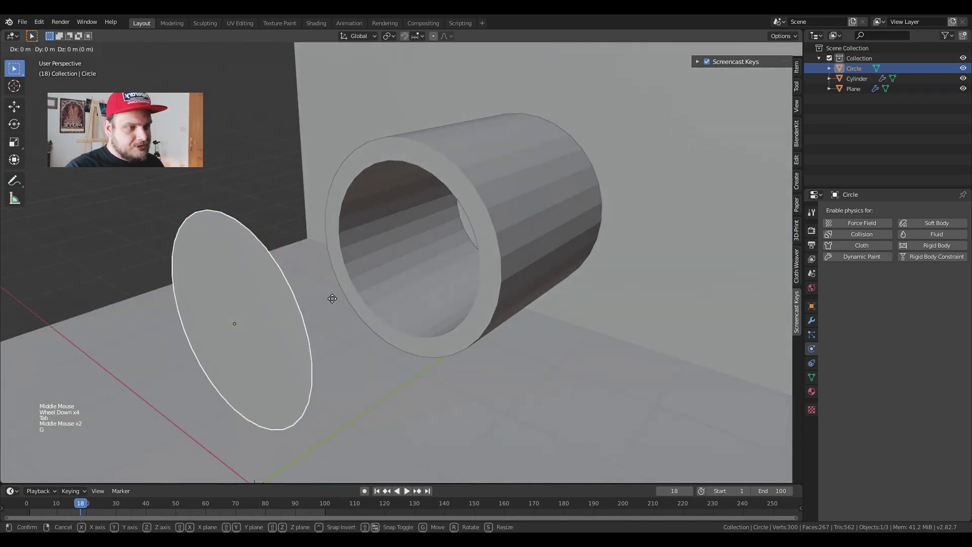
pyautogui.press('y')
pyautogui.click(608, 215)
pyautogui.moveTo(608, 215); pyautogui.dragTo(533, 217, button='middle')
pyautogui.scroll(-3, 559, 194)
pyautogui.press('g')
pyautogui.rightClick(517, 229)
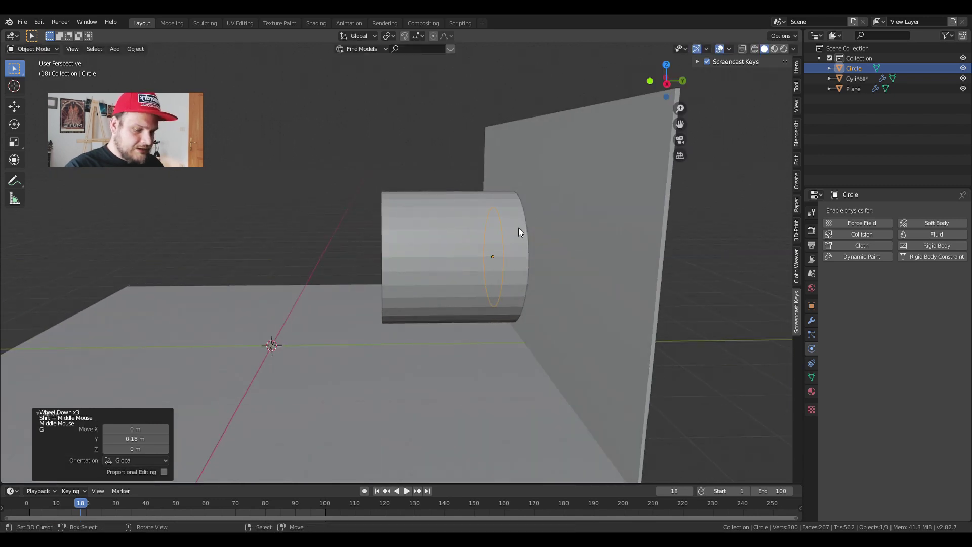
# - Move the wall plane along Y against the tube's far end, then reselect the disc
pyautogui.click(584, 290)
pyautogui.press('g')
pyautogui.press('y')
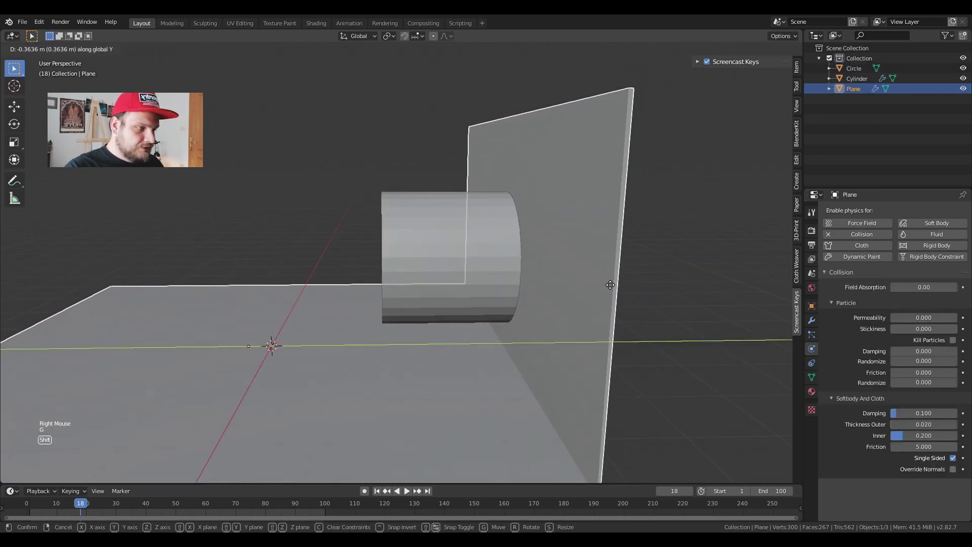
pyautogui.click(638, 272)
pyautogui.moveTo(638, 272); pyautogui.dragTo(524, 280, button='middle')
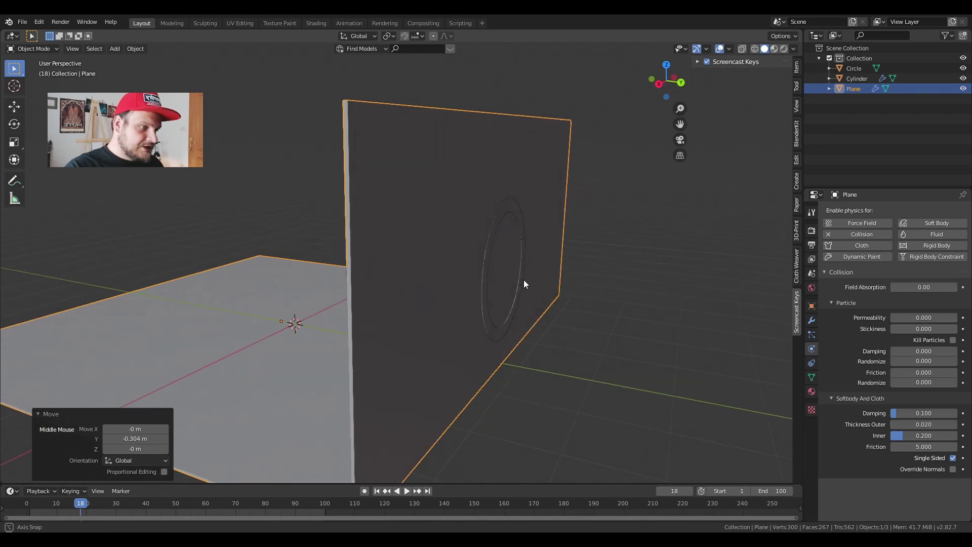
pyautogui.press('g')
pyautogui.press('y')
pyautogui.click(531, 280)
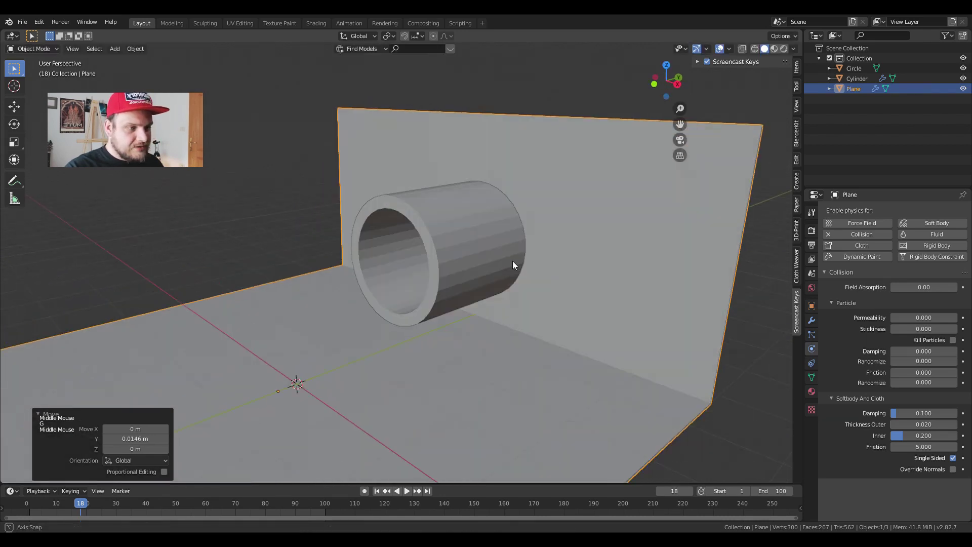
pyautogui.scroll(-2, 484, 262)
pyautogui.moveTo(484, 262)
pyautogui.mouseDown(button='middle')
pyautogui.moveTo(549, 269)
pyautogui.moveTo(497, 259)
pyautogui.mouseUp(button='middle')
pyautogui.rightClick(417, 265)
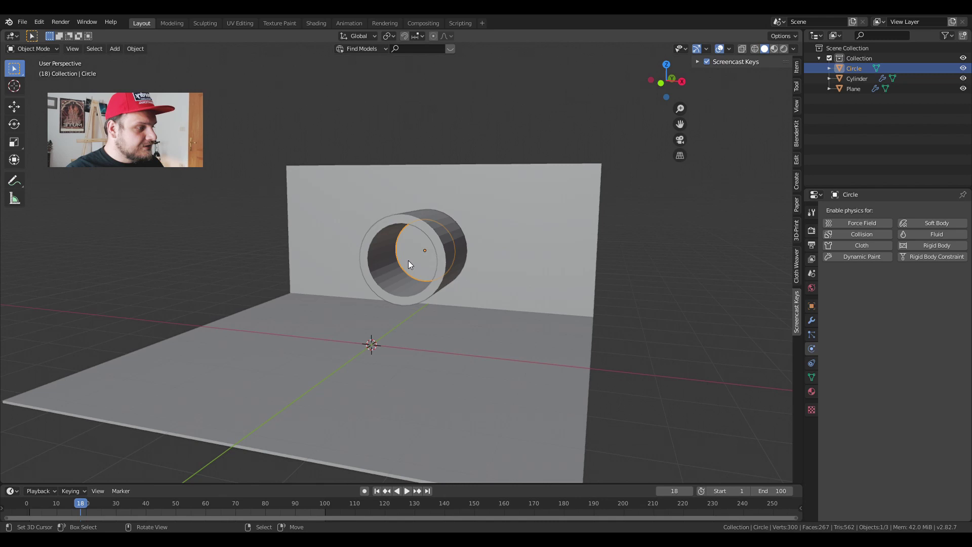
# - Add a particle system to the disc with 3000 particles emitted until frame 100
pyautogui.click(812, 334)
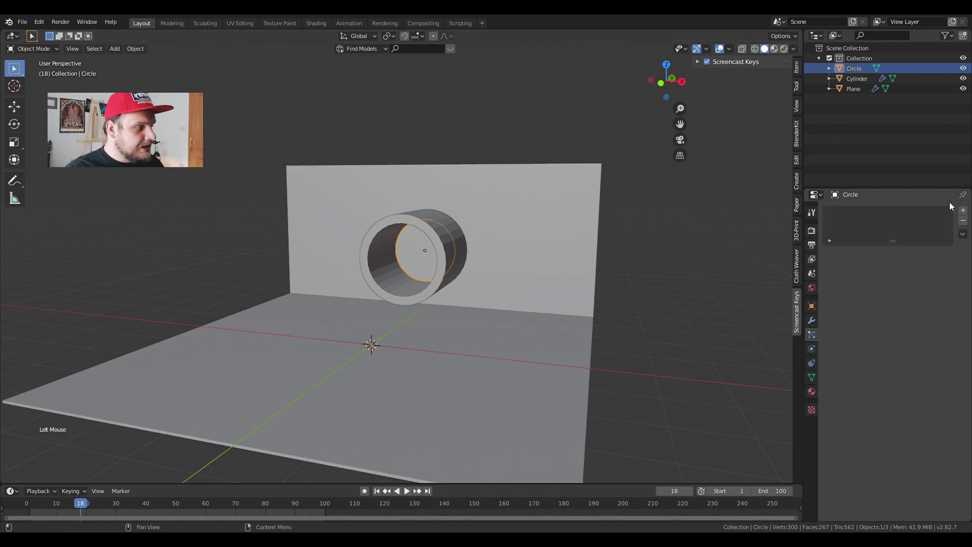
pyautogui.click(963, 210)
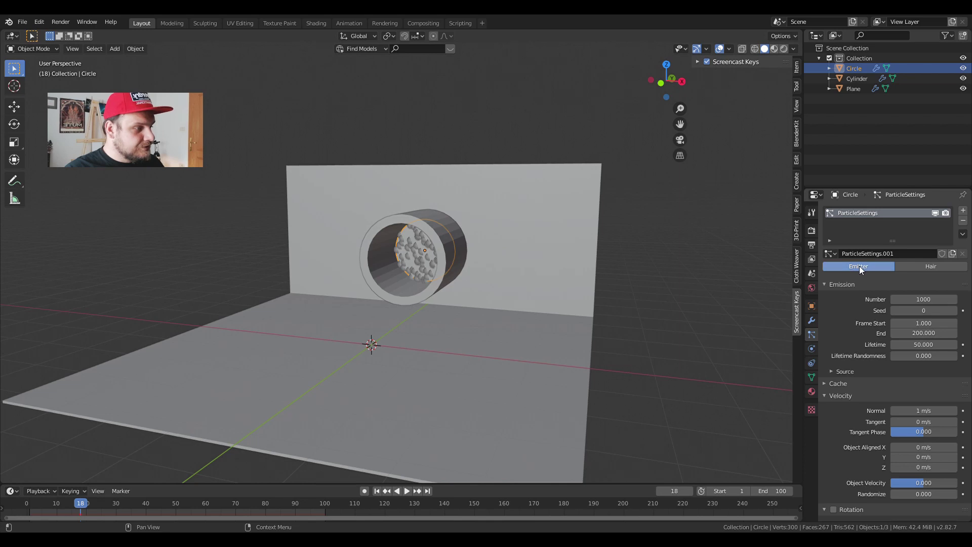
pyautogui.keyDown('ctrl'); pyautogui.moveTo(925, 297); pyautogui.dragTo(962, 298); pyautogui.keyUp('ctrl')
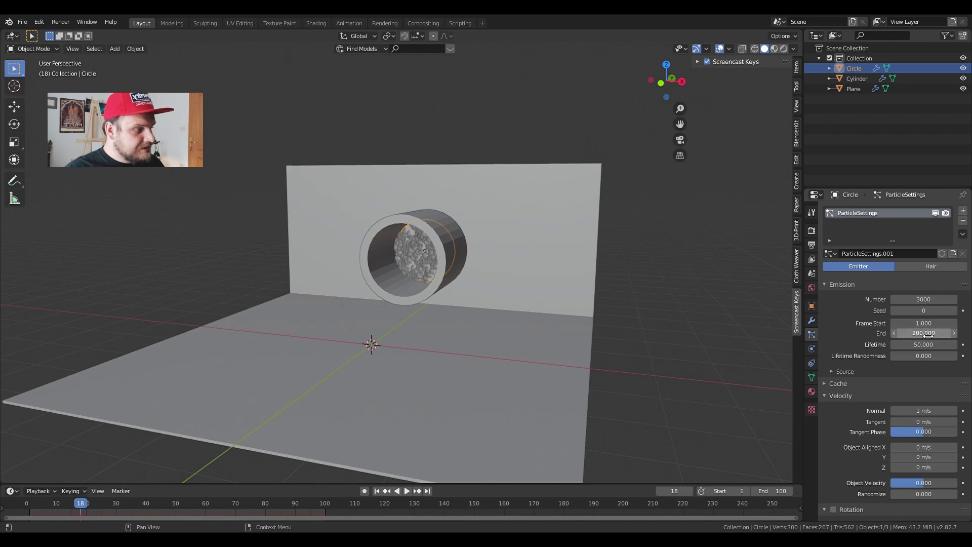
pyautogui.keyDown('ctrl'); pyautogui.moveTo(927, 334); pyautogui.dragTo(905, 333); pyautogui.keyUp('ctrl')
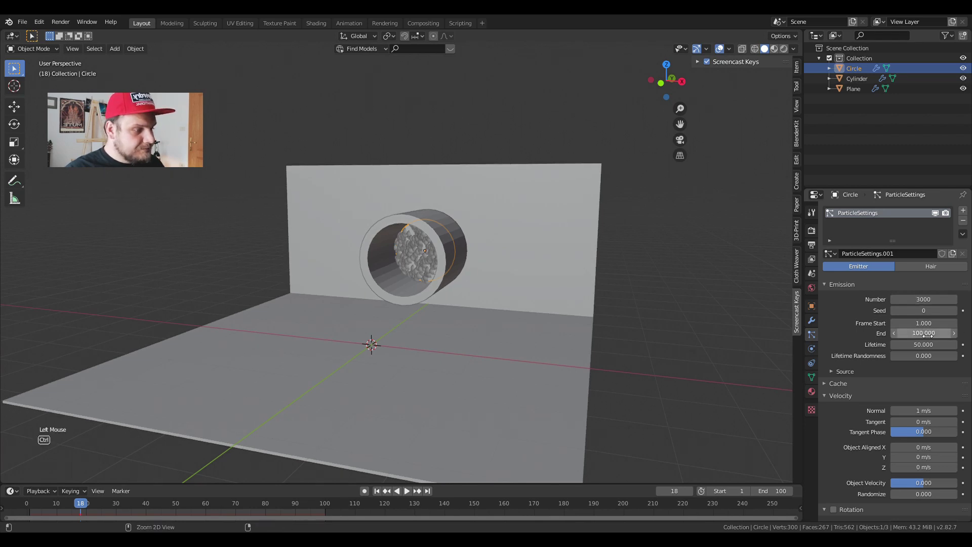
# - Set the scene end frame and particle lifetime to 100, and raise the normal velocity
pyautogui.click(775, 495)
pyautogui.moveTo(775, 491); pyautogui.dragTo(776, 492)
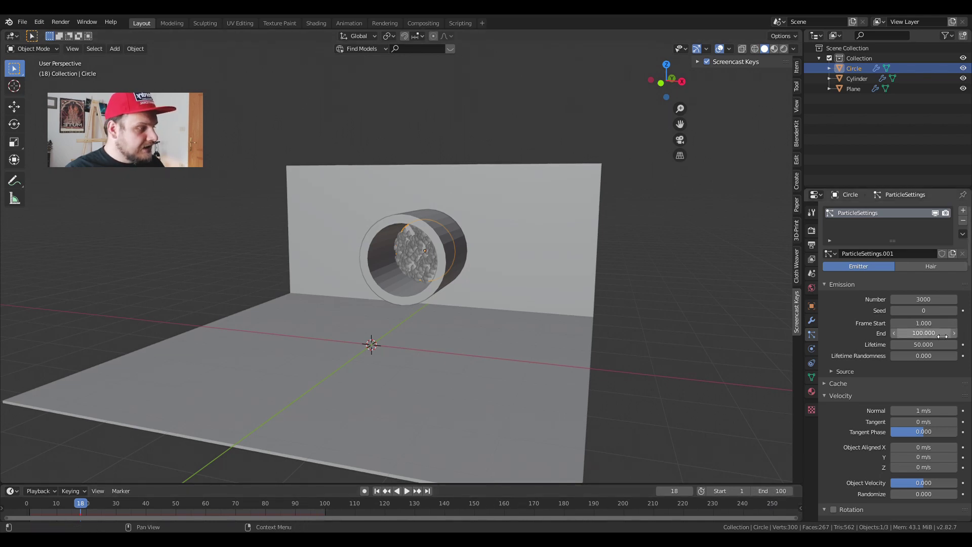
pyautogui.moveTo(914, 344)
pyautogui.keyDown('ctrl'); pyautogui.mouseDown()
pyautogui.moveTo(932, 345)
pyautogui.moveTo(921, 345)
pyautogui.mouseUp(); pyautogui.keyUp('ctrl')
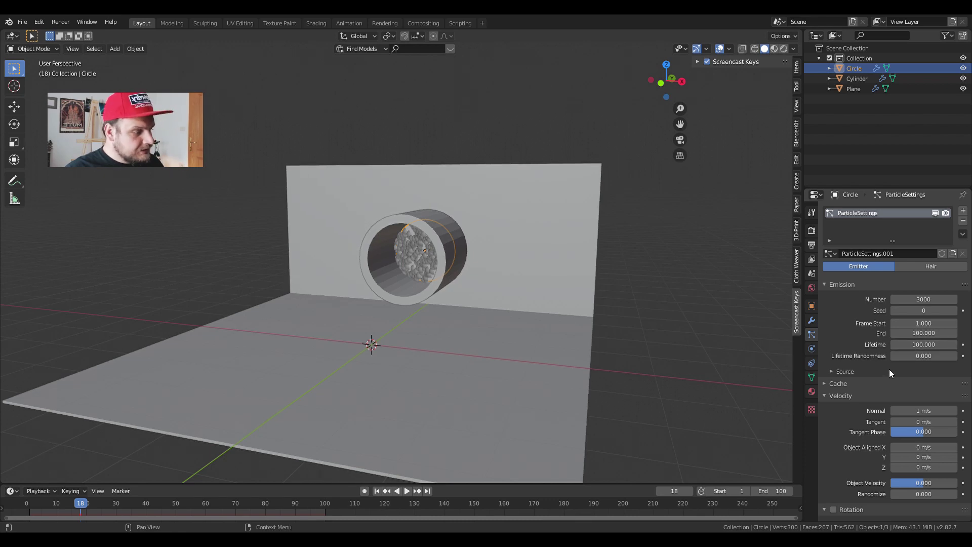
pyautogui.moveTo(921, 411)
pyautogui.mouseDown()
pyautogui.moveTo(958, 411)
pyautogui.moveTo(920, 408)
pyautogui.mouseUp()
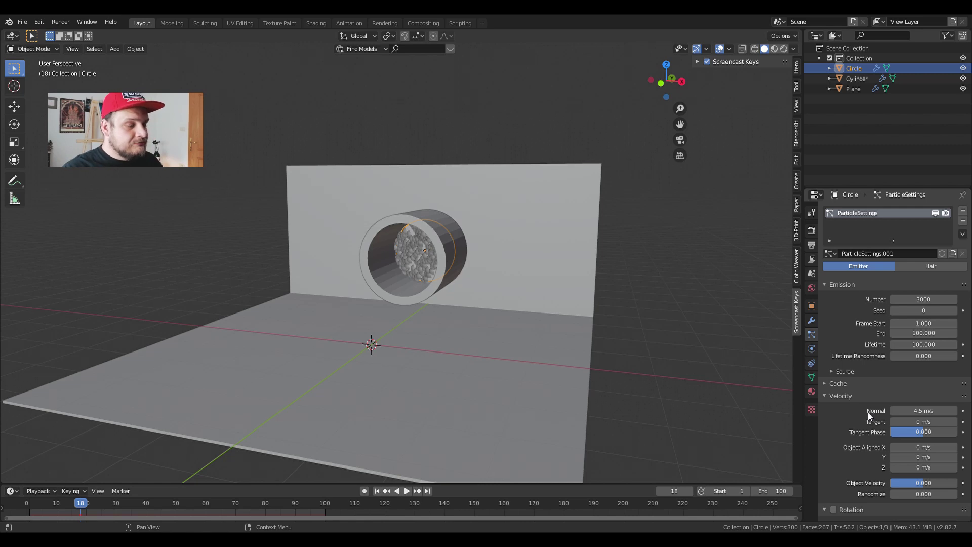
# - Scroll down the particle settings past the 4.5 m/s normal velocity values
pyautogui.scroll(-4, 868, 413)
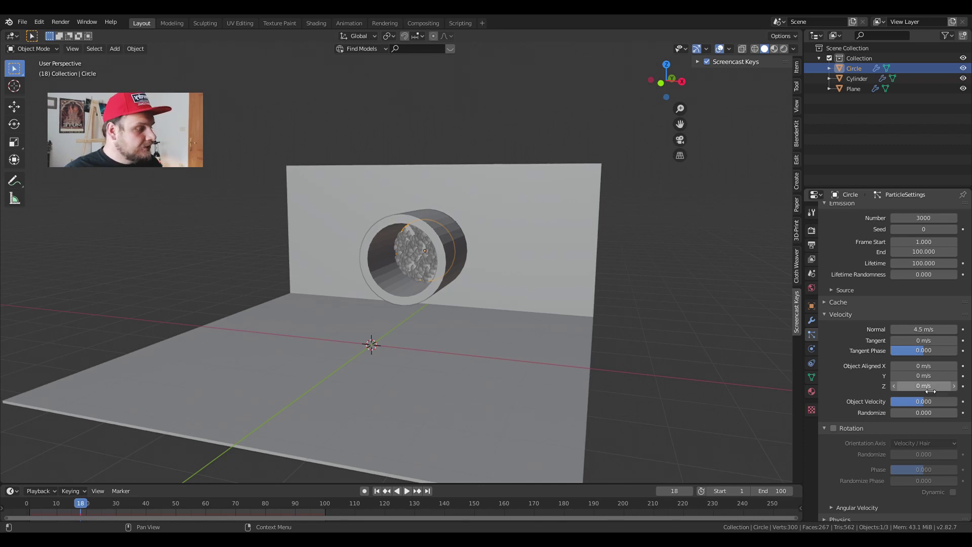
# - Enable particle rotation with randomize 1.000 and Dynamic switched on
pyautogui.click(834, 429)
pyautogui.moveTo(923, 454); pyautogui.dragTo(956, 454)
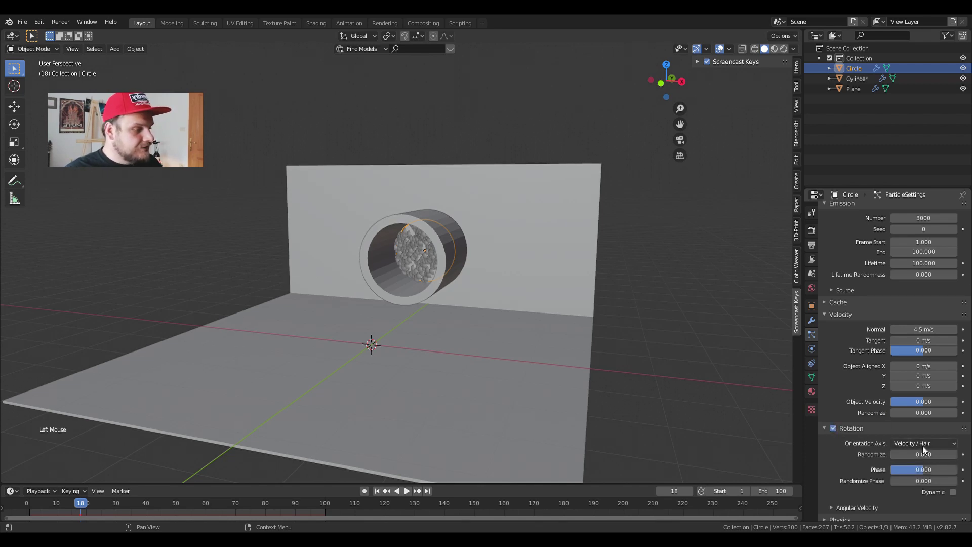
pyautogui.scroll(-4, 886, 431)
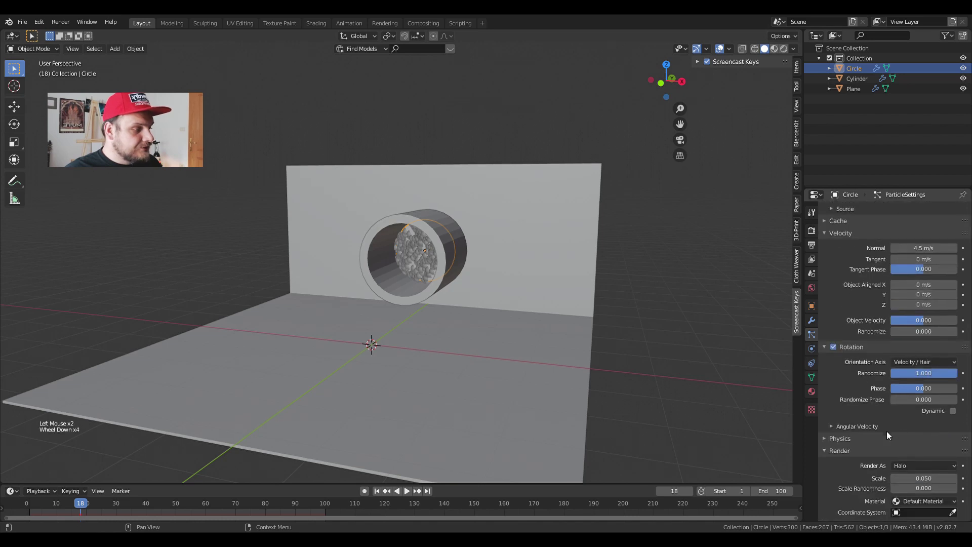
pyautogui.click(953, 411)
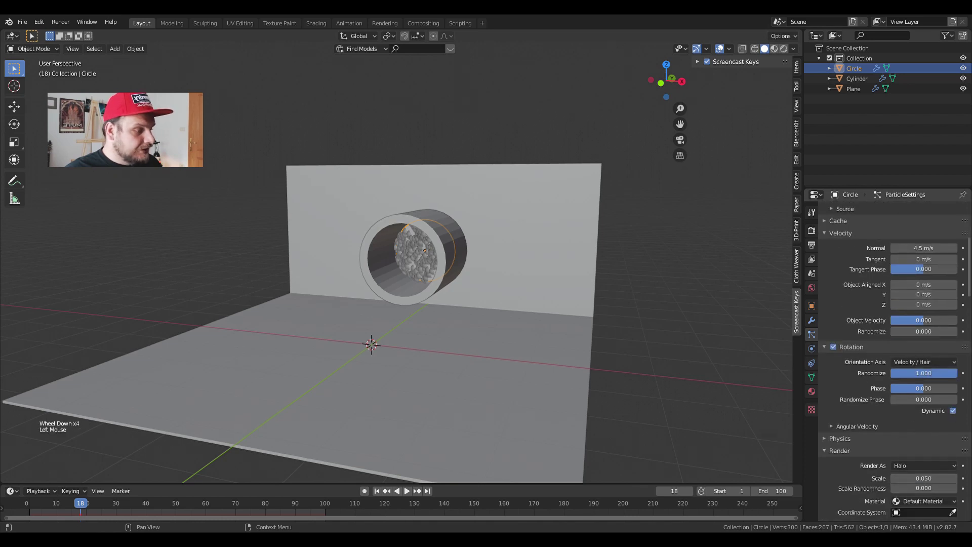
pyautogui.scroll(-4, 904, 424)
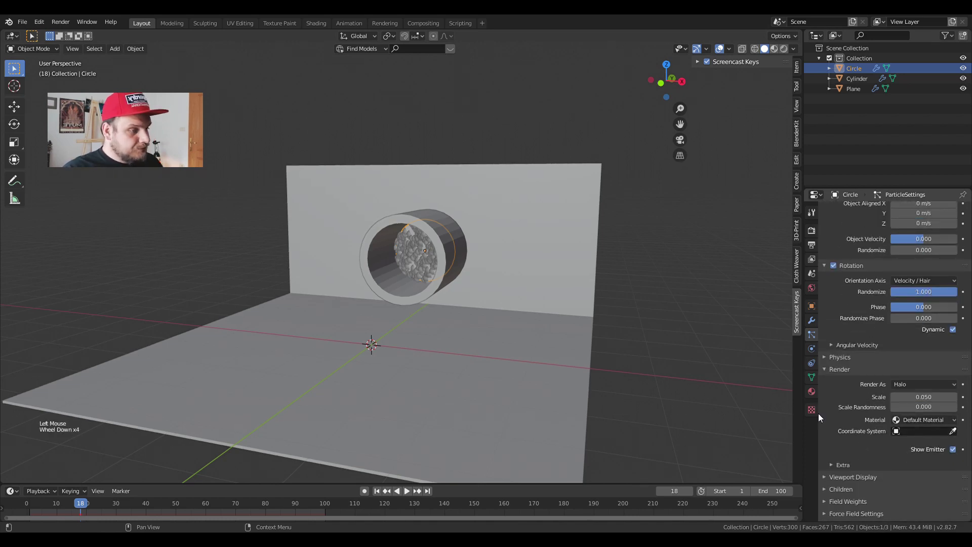
pyautogui.scroll(3, 420, 272)
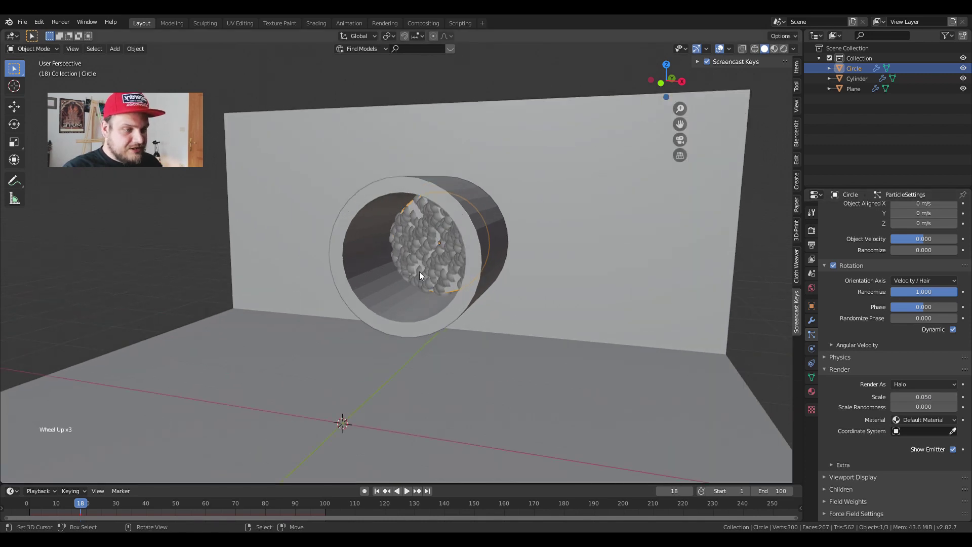
pyautogui.scroll(-2, 403, 313)
# - Add an icosphere and move it −6.19 m along X, beside the floor
pyautogui.hotkey('shift', 'a')
pyautogui.moveTo(403, 313)
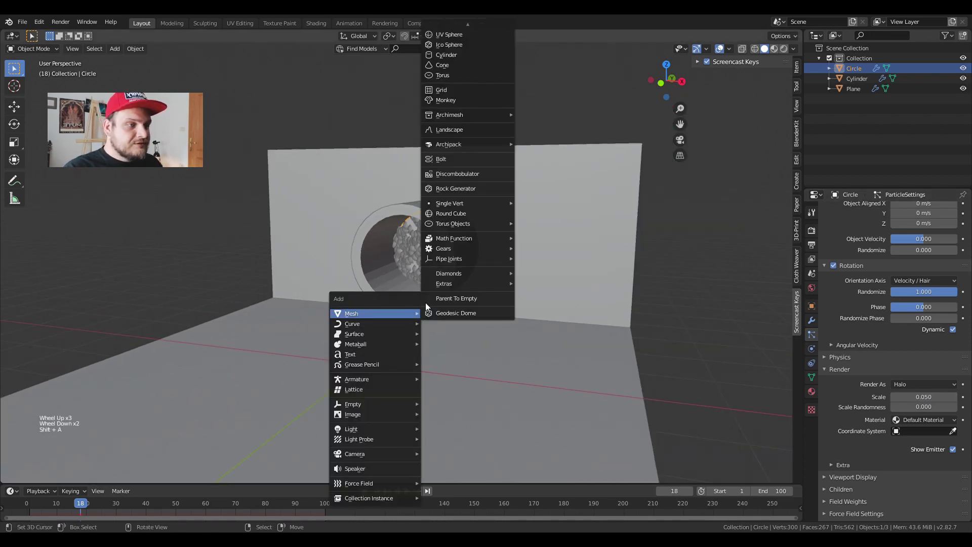
pyautogui.click(479, 44)
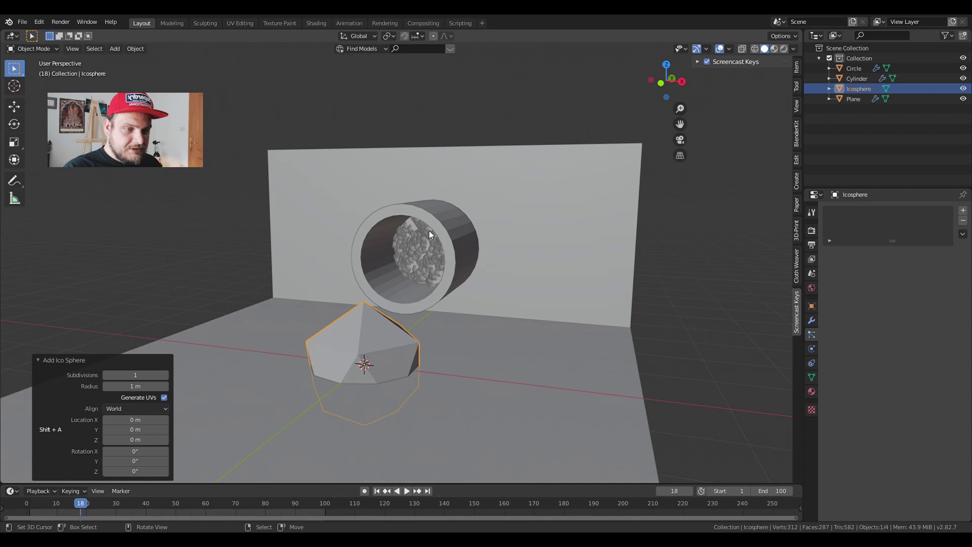
pyautogui.click(105, 375)
pyautogui.keyDown('shift'); pyautogui.moveTo(329, 375); pyautogui.dragTo(560, 391, button='middle'); pyautogui.keyUp('shift')
pyautogui.press('g')
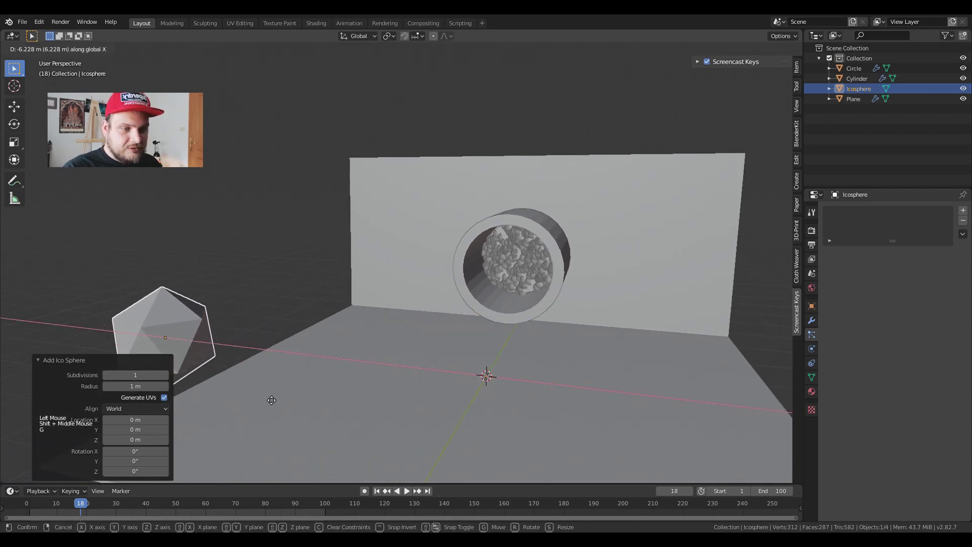
pyautogui.click(271, 397)
pyautogui.keyDown('shift'); pyautogui.moveTo(271, 397); pyautogui.dragTo(374, 360, button='middle'); pyautogui.keyUp('shift')
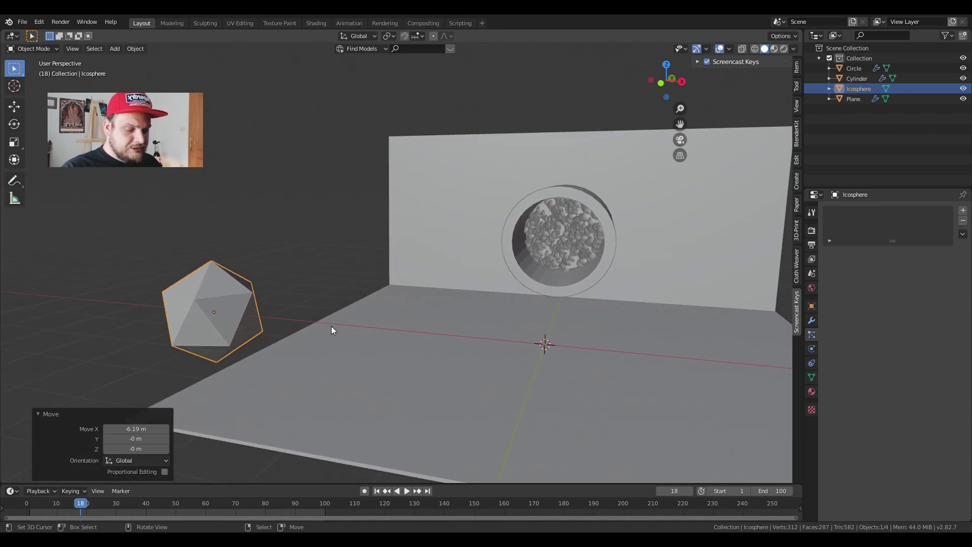
# - Bevel only the icosphere's vertices with a 0.241 m offset, giving a soccer-ball shape
pyautogui.press('Tab')
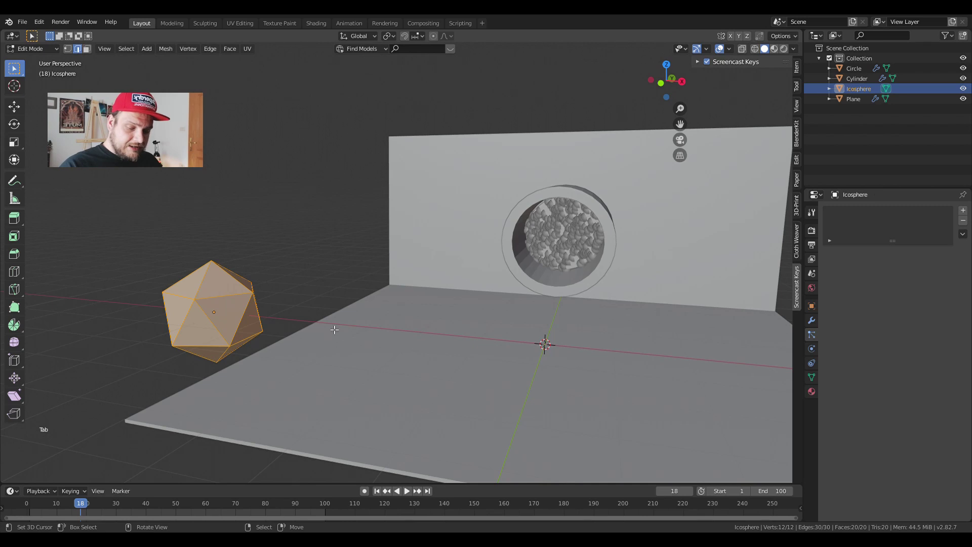
pyautogui.press('ctrl')
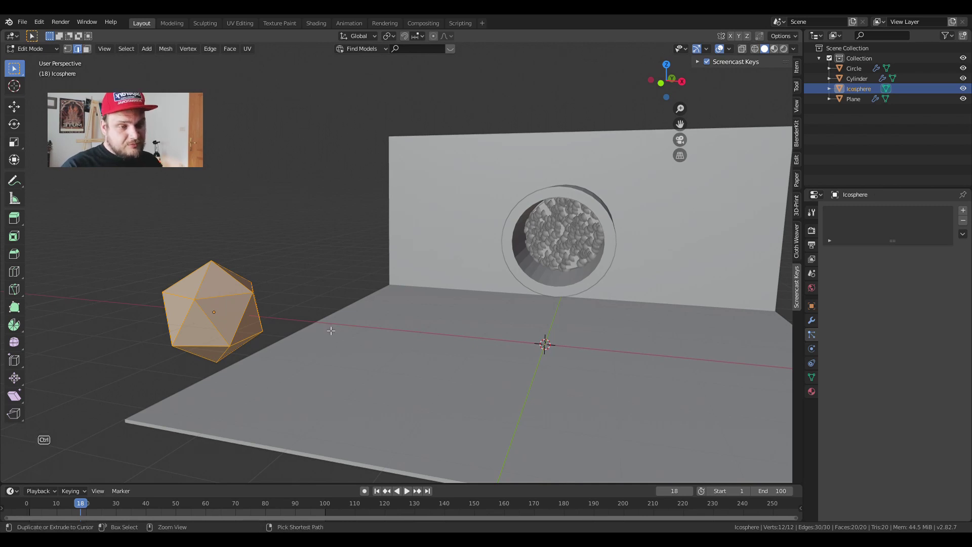
pyautogui.hotkey('ctrl', 'b')
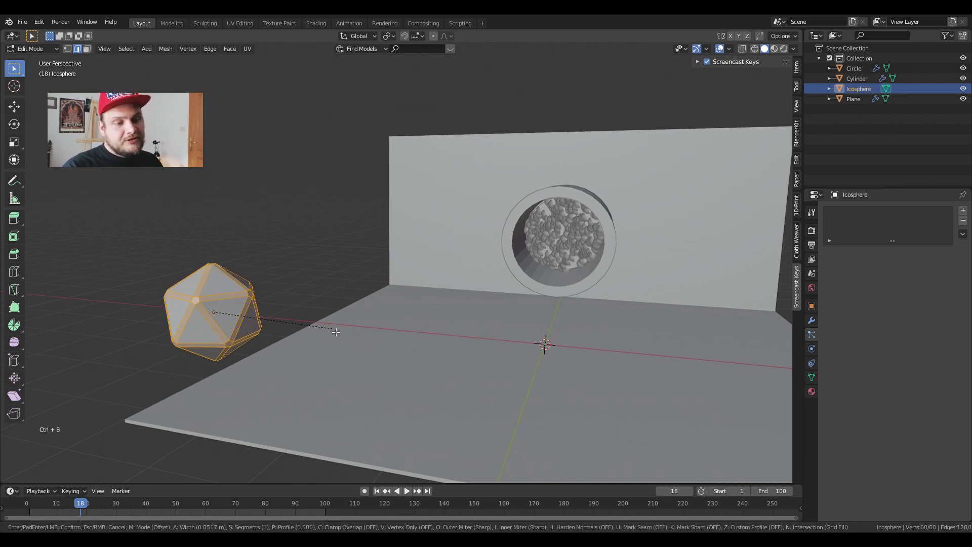
pyautogui.click(337, 333)
pyautogui.keyDown('shift'); pyautogui.moveTo(336, 333); pyautogui.dragTo(382, 335, button='middle'); pyautogui.keyUp('shift')
pyautogui.scroll(4, 355, 324)
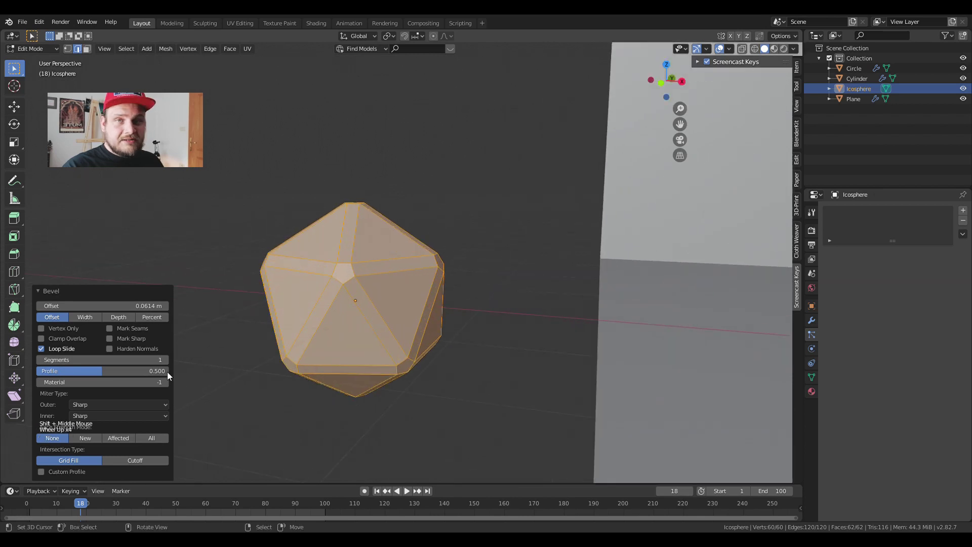
pyautogui.click(50, 329)
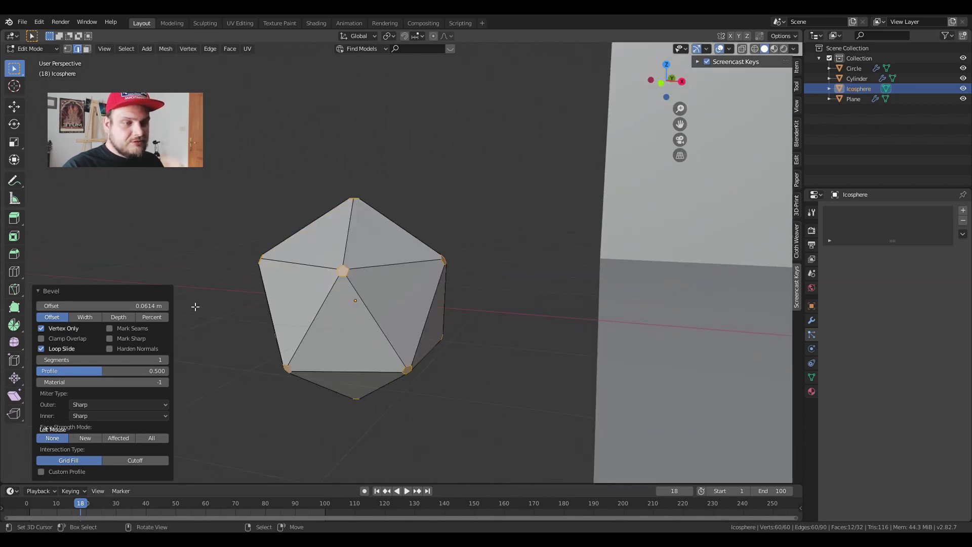
pyautogui.moveTo(131, 306); pyautogui.dragTo(218, 321)
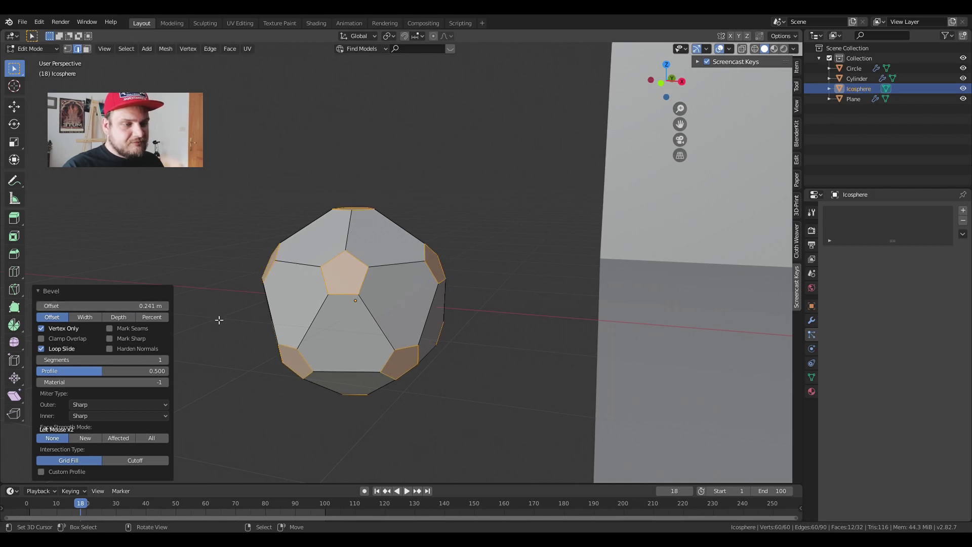
pyautogui.moveTo(152, 306); pyautogui.dragTo(202, 307)
pyautogui.press('Tab')
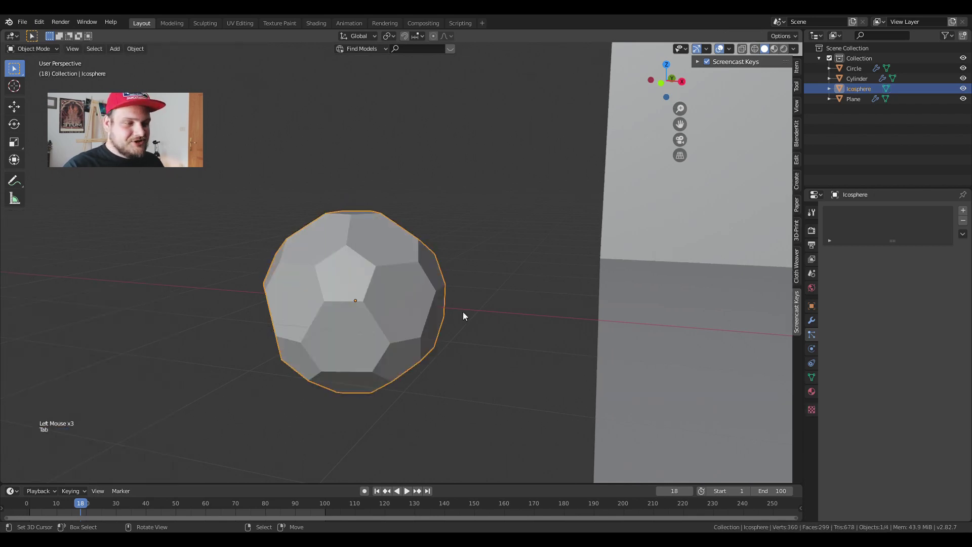
# - Select the Circle emitter and render its particles as Icosphere object instances
pyautogui.scroll(-5, 463, 311)
pyautogui.keyDown('shift'); pyautogui.moveTo(604, 332); pyautogui.dragTo(341, 345, button='middle'); pyautogui.keyUp('shift')
pyautogui.scroll(3, 540, 311)
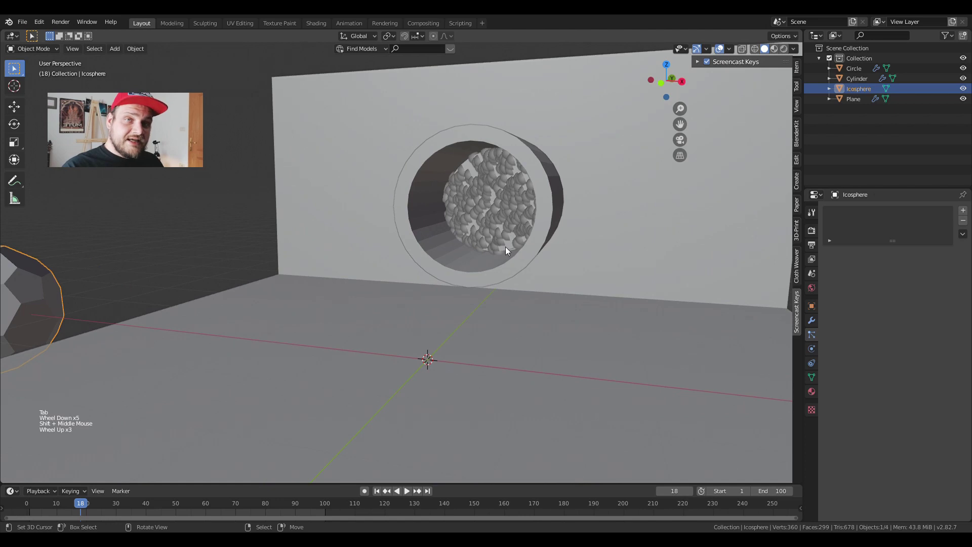
pyautogui.rightClick(491, 218)
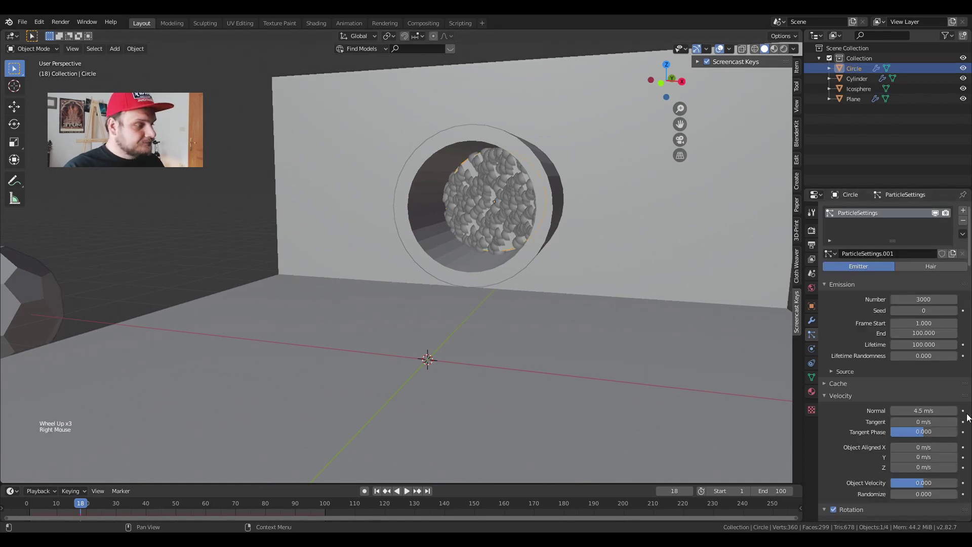
pyautogui.scroll(-11, 956, 417)
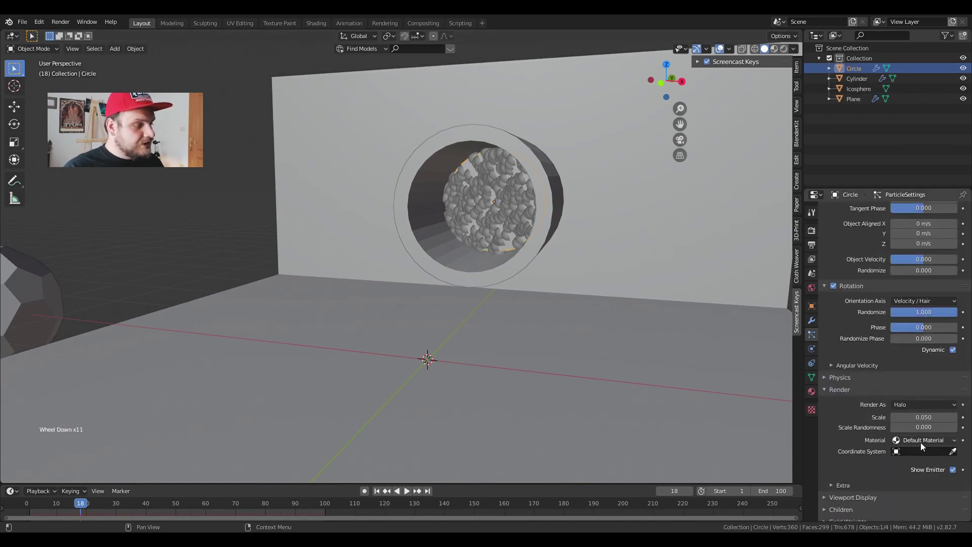
pyautogui.click(914, 404)
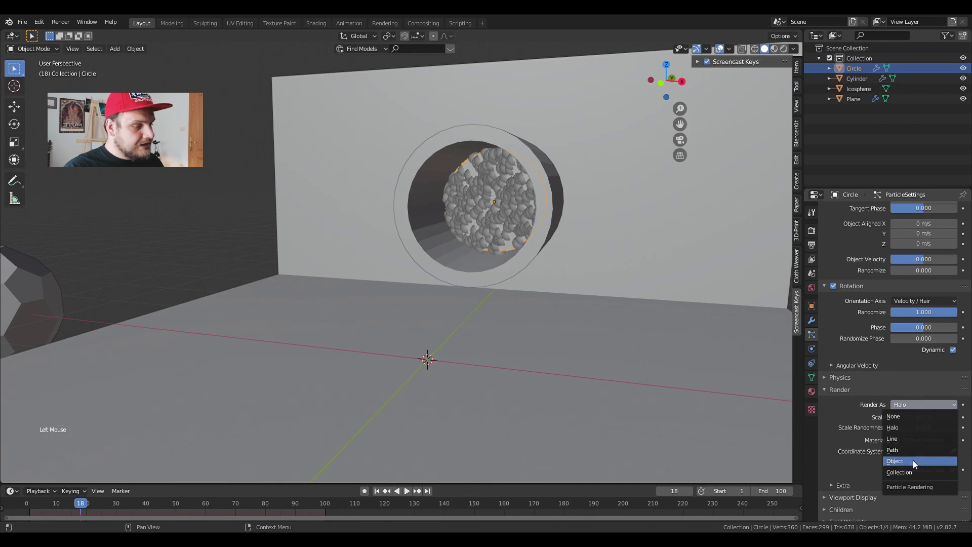
pyautogui.click(895, 461)
pyautogui.click(954, 480)
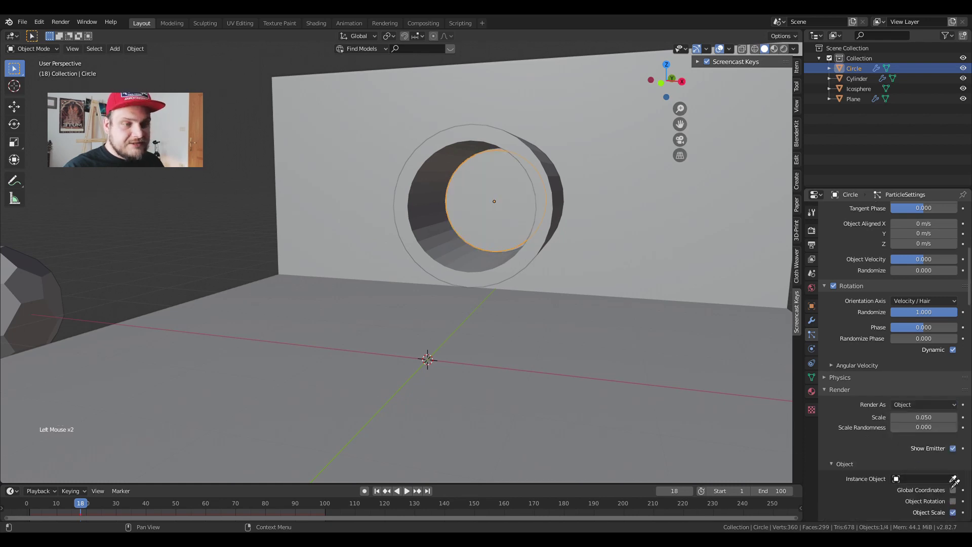
pyautogui.click(52, 303)
# - Set the particle scale to 0.100 with 0.700 scale randomness
pyautogui.scroll(3, 530, 299)
pyautogui.keyDown('shift'); pyautogui.moveTo(536, 269); pyautogui.dragTo(432, 326, button='middle'); pyautogui.keyUp('shift')
pyautogui.scroll(3, 432, 326)
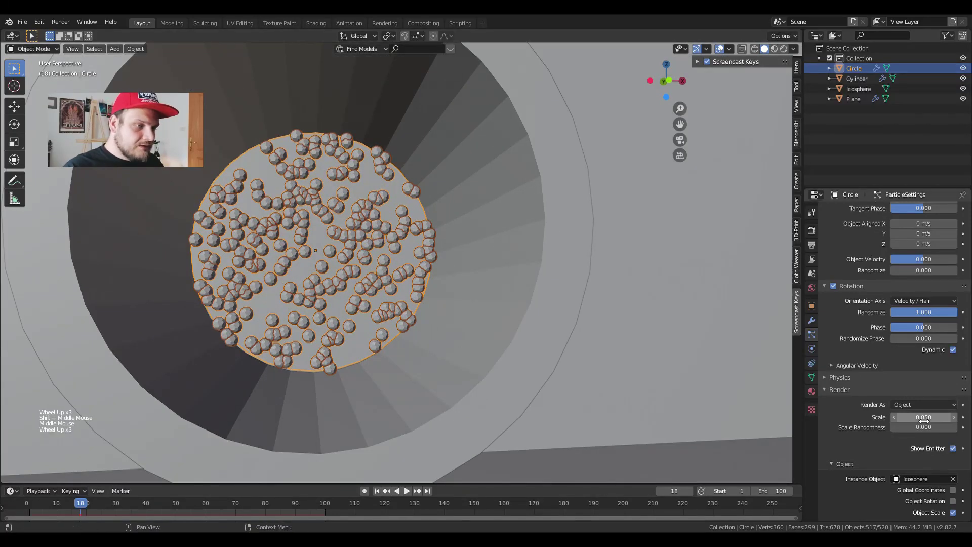
pyautogui.moveTo(916, 417); pyautogui.dragTo(940, 427)
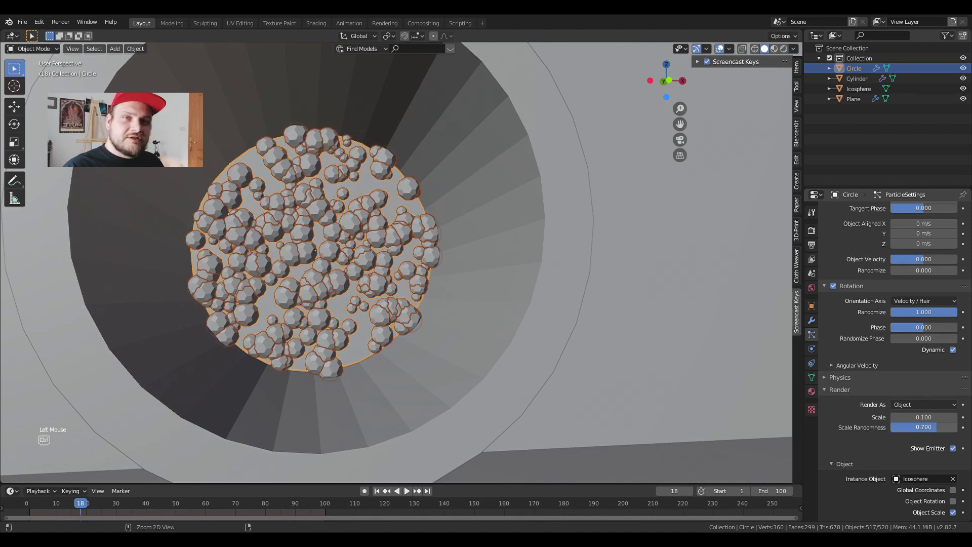
# - Enable Molecular Script with particle weight calculated from the sand density preset
pyautogui.scroll(-3, 929, 410)
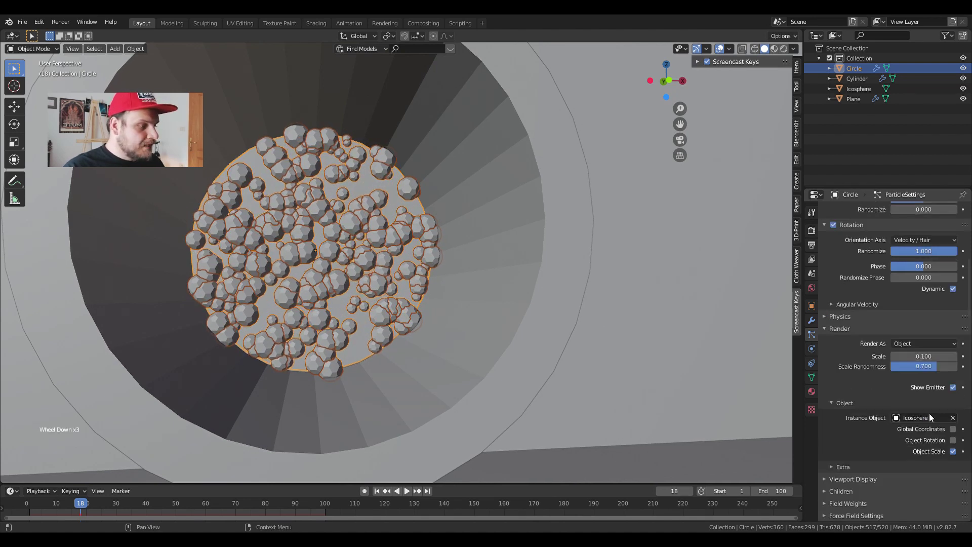
pyautogui.scroll(-6, 930, 418)
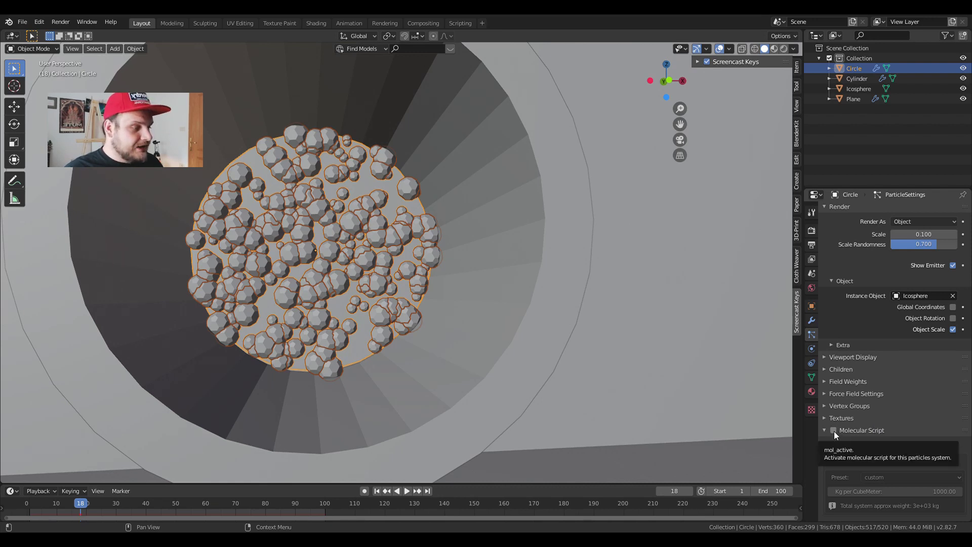
pyautogui.click(834, 431)
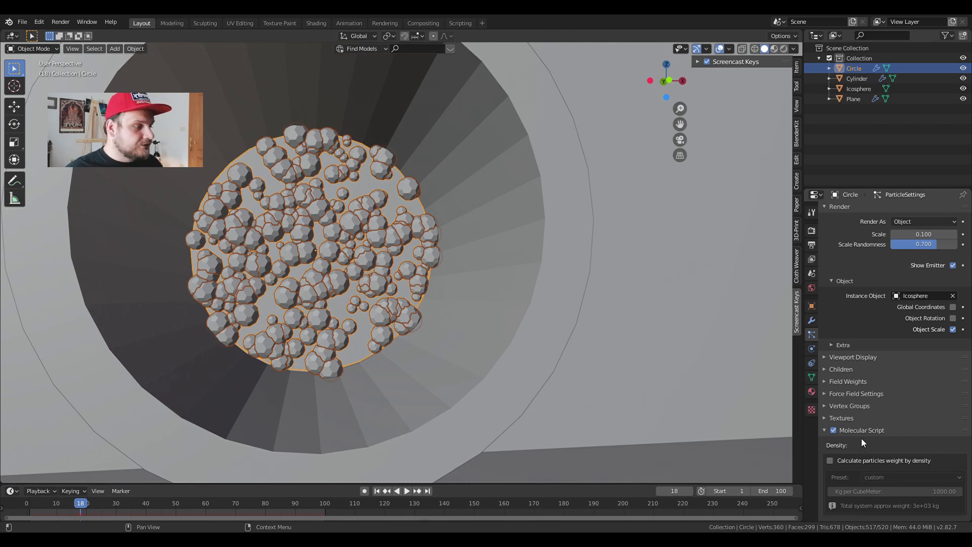
pyautogui.scroll(-4, 862, 438)
pyautogui.click(841, 378)
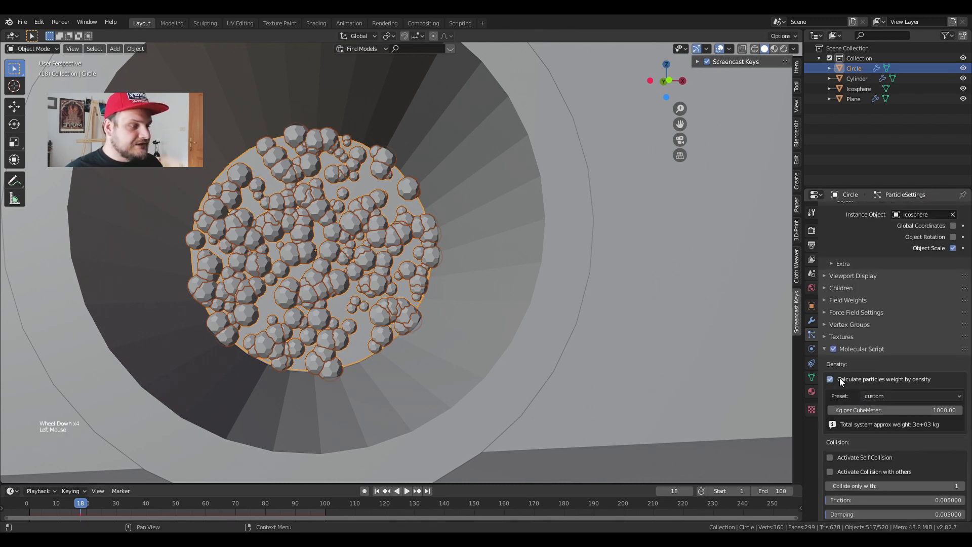
pyautogui.click(890, 397)
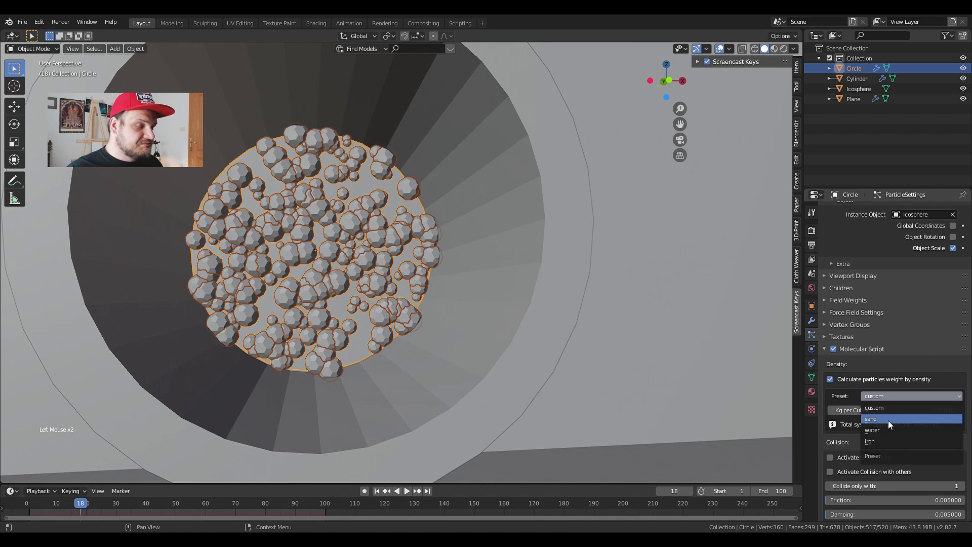
pyautogui.click(888, 420)
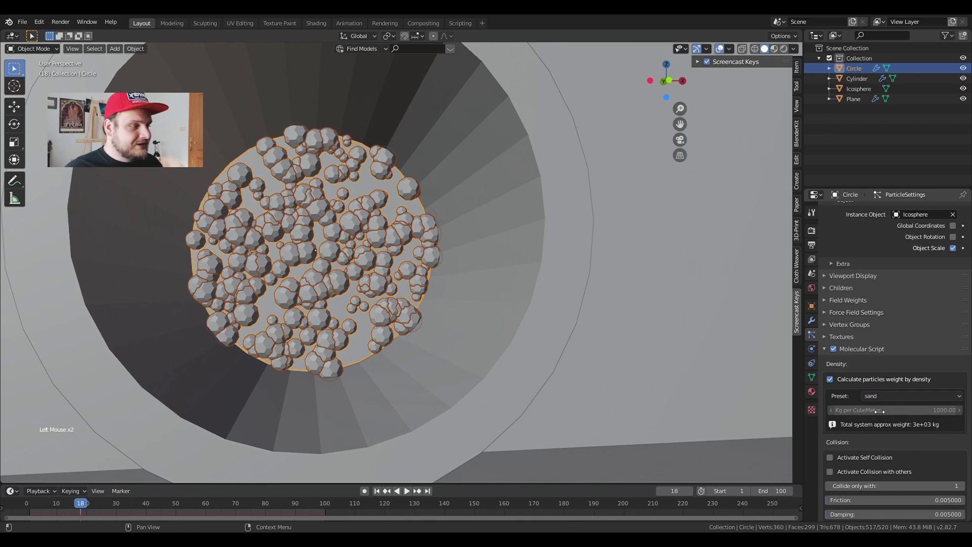
# - Turn on self collision and particle linking for the molecular particles
pyautogui.scroll(-4, 874, 411)
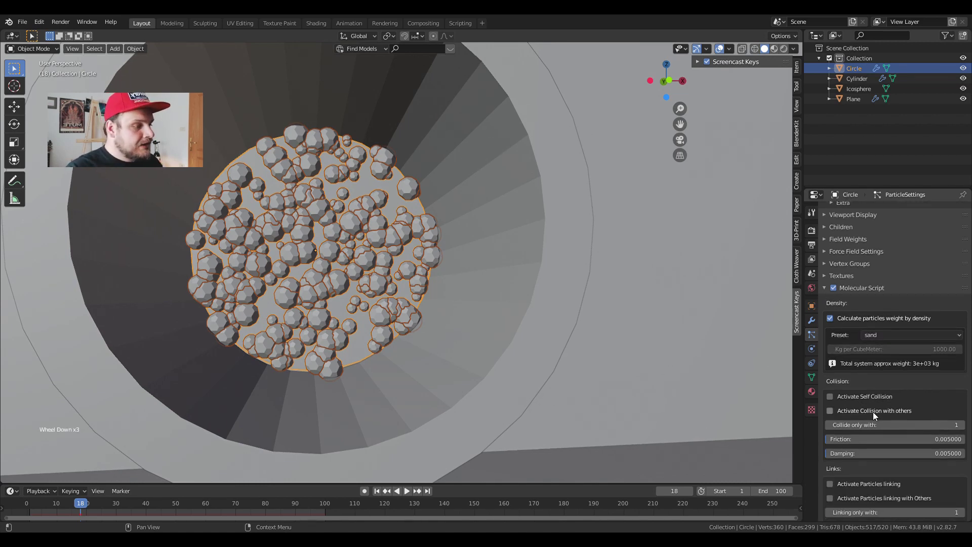
pyautogui.click(861, 376)
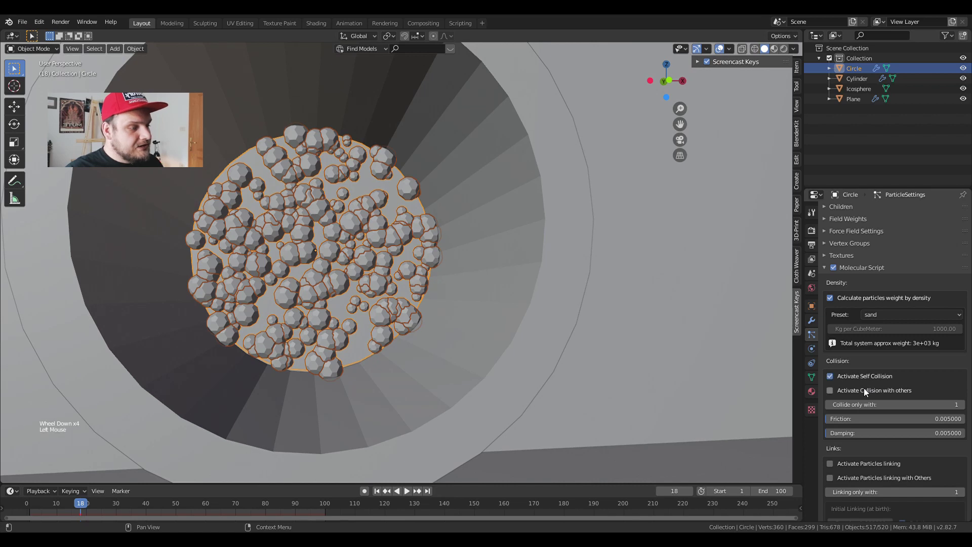
pyautogui.scroll(-4, 912, 392)
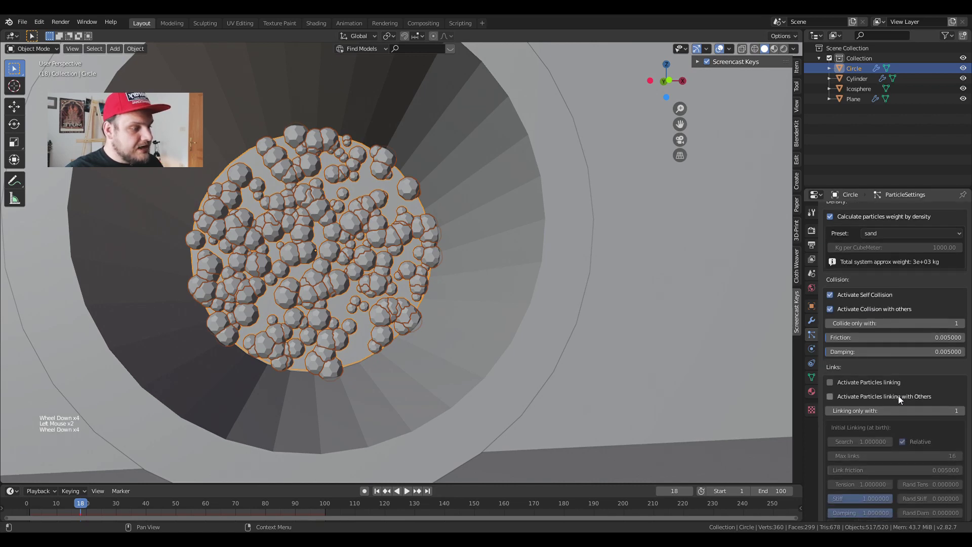
pyautogui.click(865, 385)
# - Enable linking with others and set new links to 75%, tension 1.09, stiffness/damping 0.9, broken 2.0
pyautogui.click(868, 396)
pyautogui.scroll(-4, 868, 396)
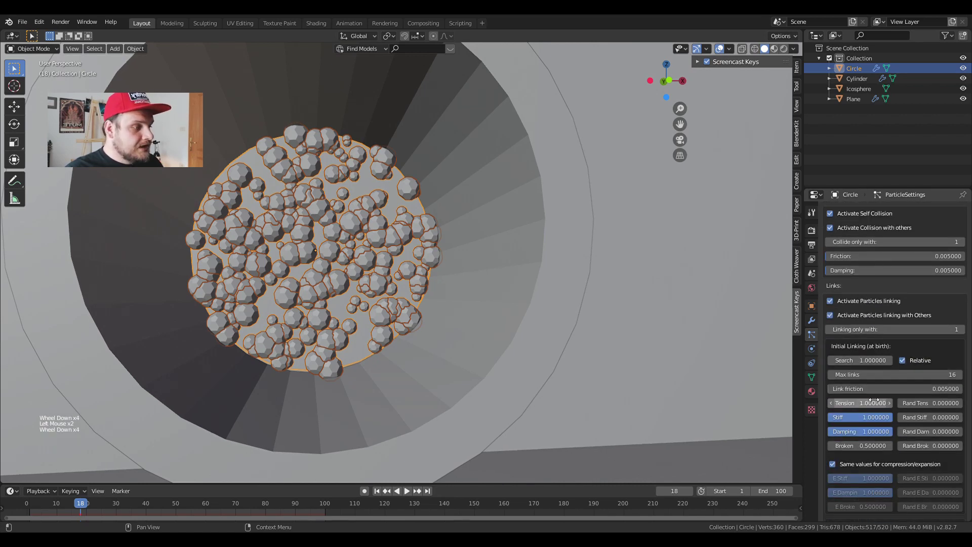
pyautogui.scroll(-3, 874, 401)
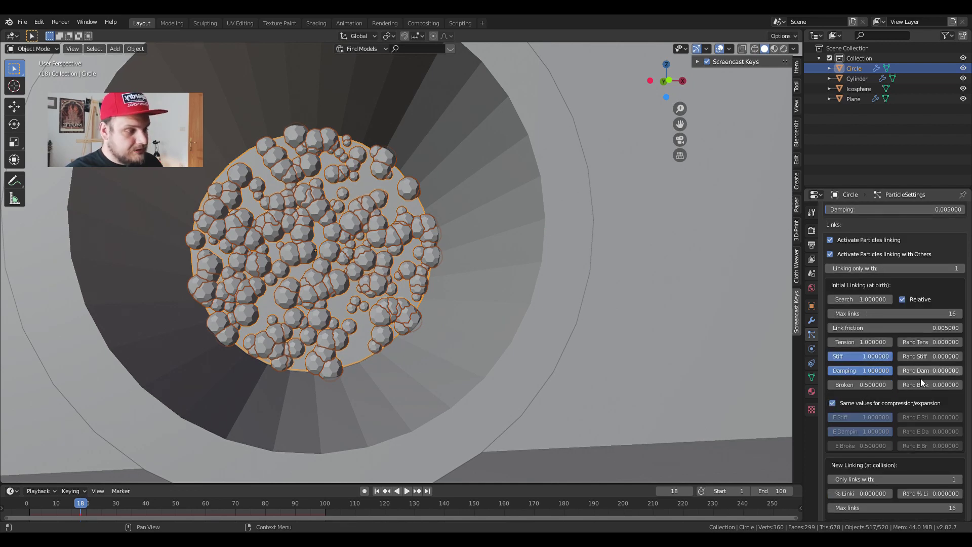
pyautogui.scroll(-5, 898, 386)
pyautogui.scroll(-5, 902, 380)
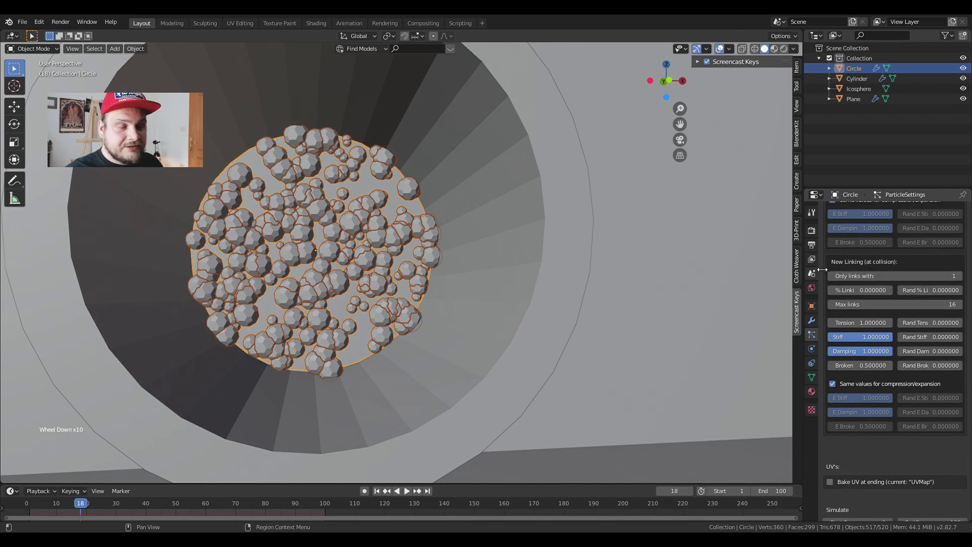
pyautogui.scroll(-2, 931, 428)
pyautogui.scroll(-3, 919, 428)
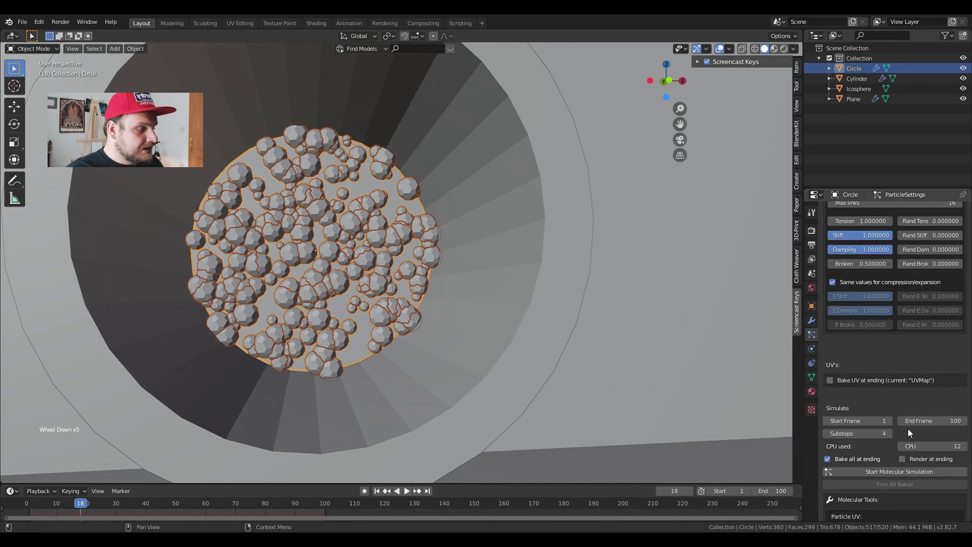
pyautogui.scroll(3, 886, 456)
pyautogui.scroll(2, 891, 385)
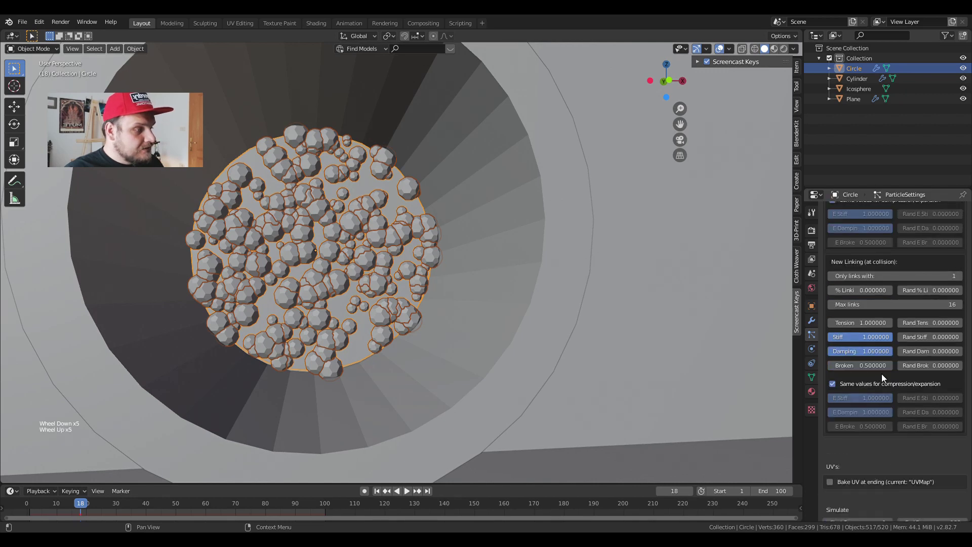
pyautogui.moveTo(862, 290)
pyautogui.mouseDown()
pyautogui.moveTo(901, 290)
pyautogui.moveTo(866, 290)
pyautogui.mouseUp()
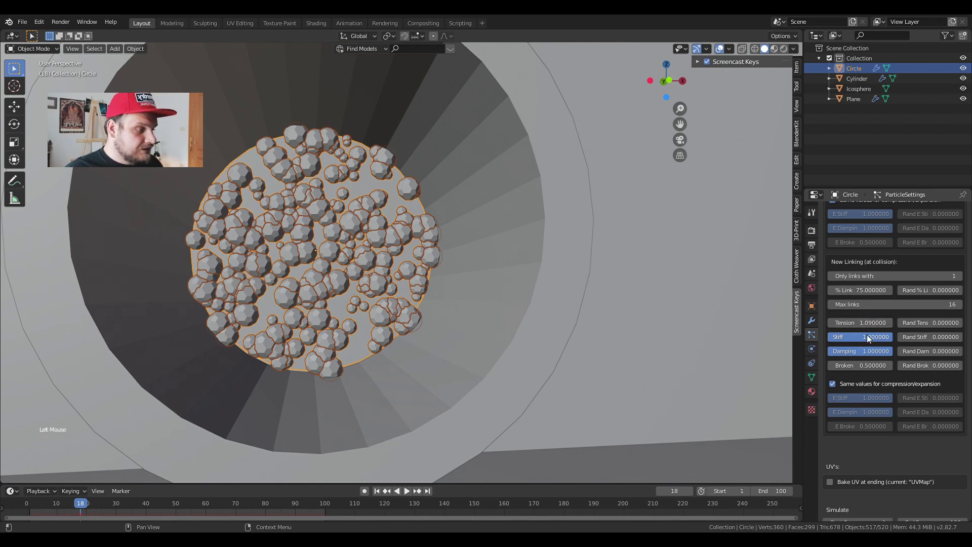
pyautogui.keyDown('ctrl'); pyautogui.moveTo(869, 337); pyautogui.dragTo(861, 366); pyautogui.keyUp('ctrl')
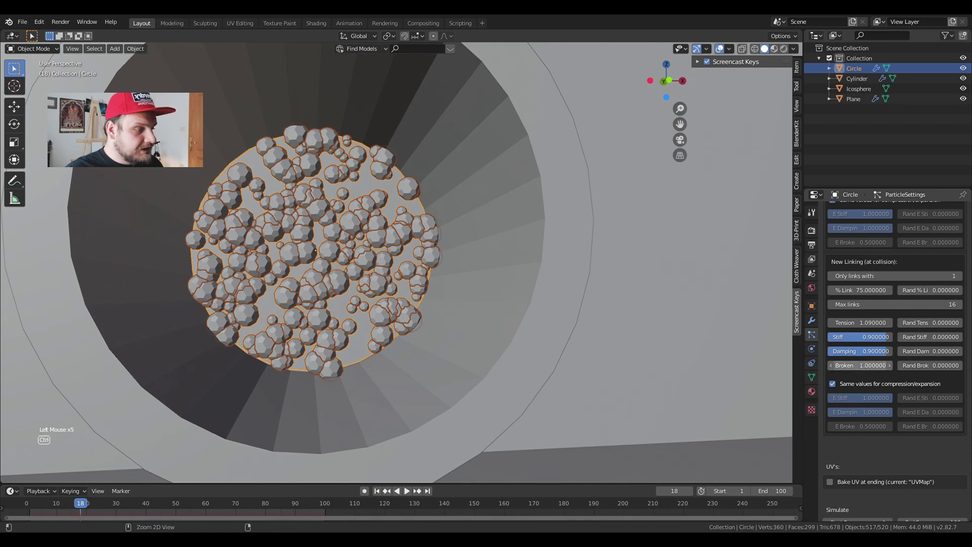
pyautogui.scroll(-4, 881, 375)
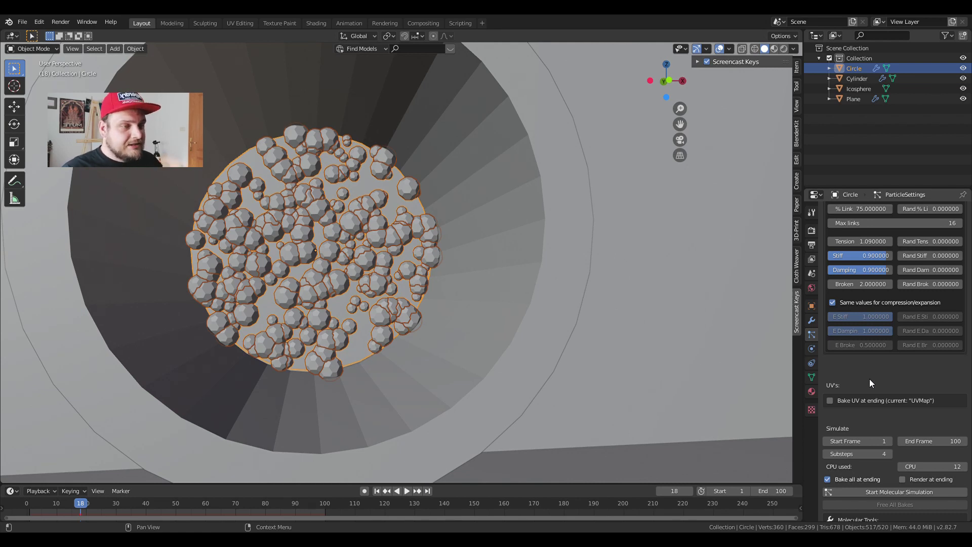
# - Frame the tube and floor, then bake the molecular simulation for frames 1–100
pyautogui.scroll(-4, 493, 305)
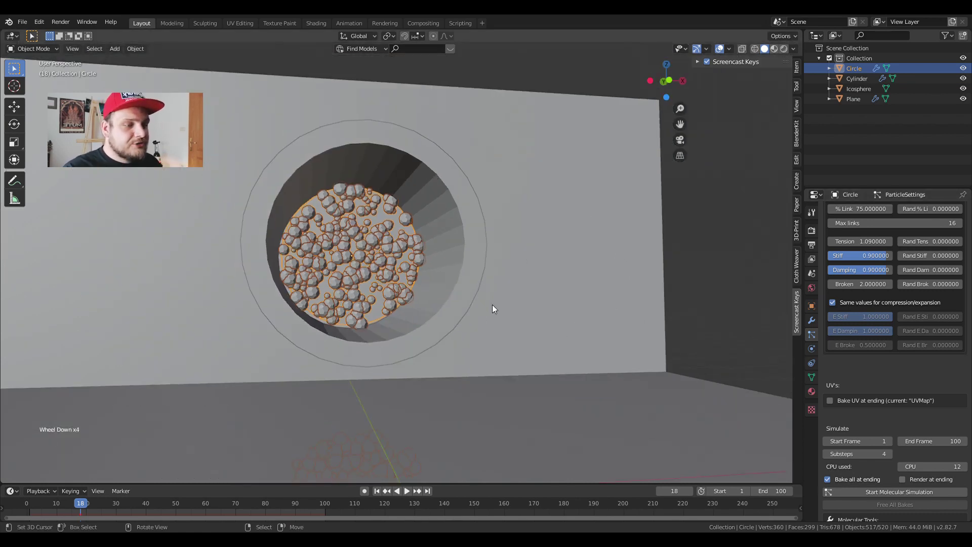
pyautogui.moveTo(492, 305); pyautogui.dragTo(401, 330, button='middle')
pyautogui.keyDown('shift'); pyautogui.moveTo(412, 337); pyautogui.dragTo(586, 290, button='middle'); pyautogui.keyUp('shift')
pyautogui.scroll(-2, 476, 332)
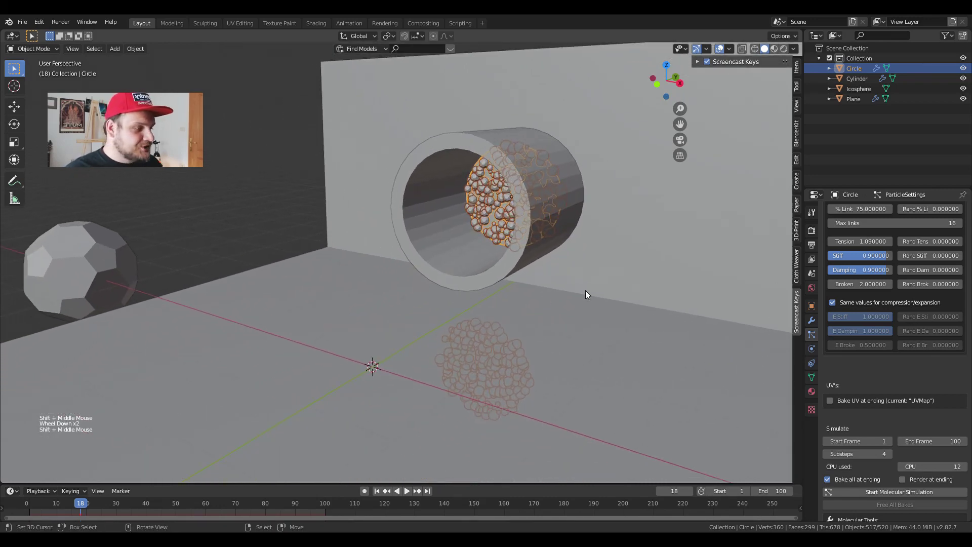
pyautogui.click(891, 494)
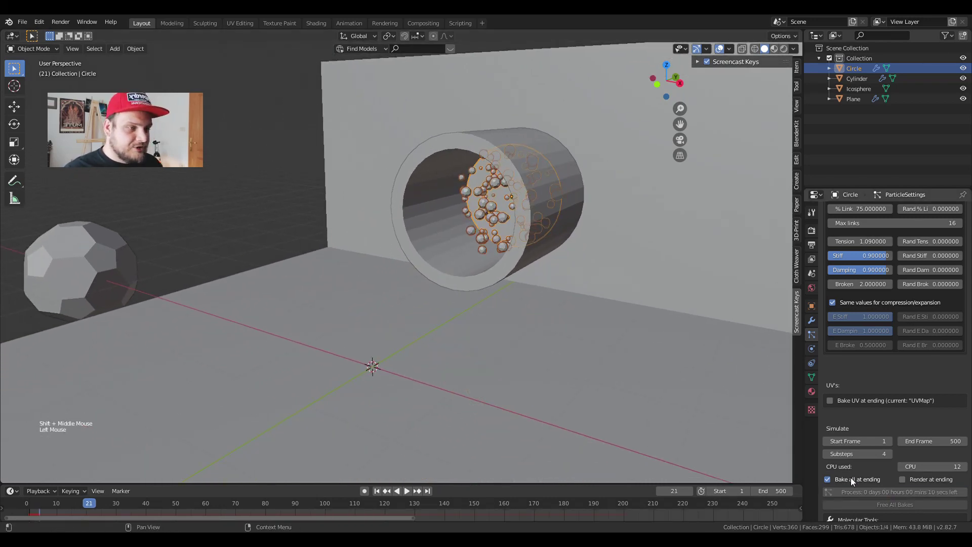
pyautogui.moveTo(610, 325); pyautogui.dragTo(609, 330, button='middle')
pyautogui.scroll(-1, 582, 338)
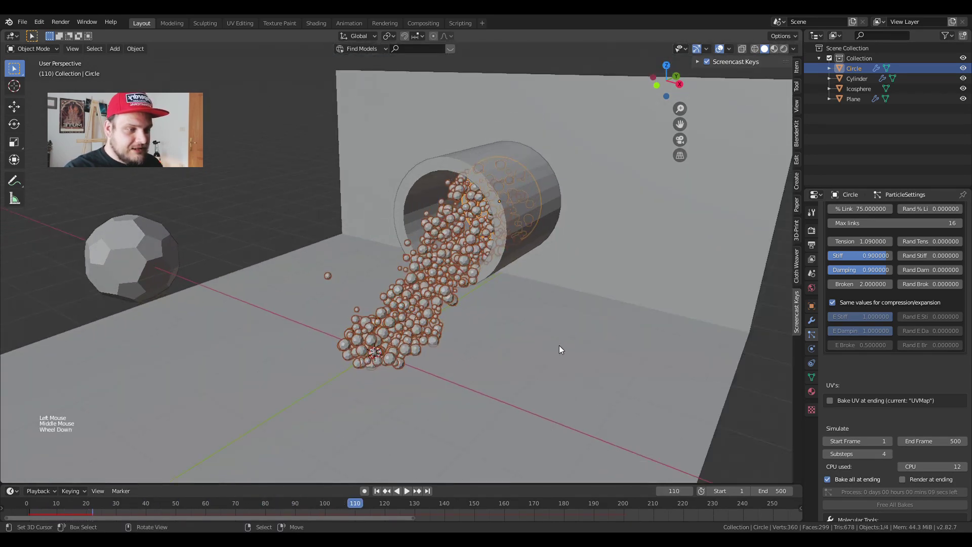
pyautogui.keyDown('shift'); pyautogui.moveTo(496, 347); pyautogui.dragTo(542, 344, button='middle'); pyautogui.keyUp('shift')
pyautogui.scroll(2, 517, 314)
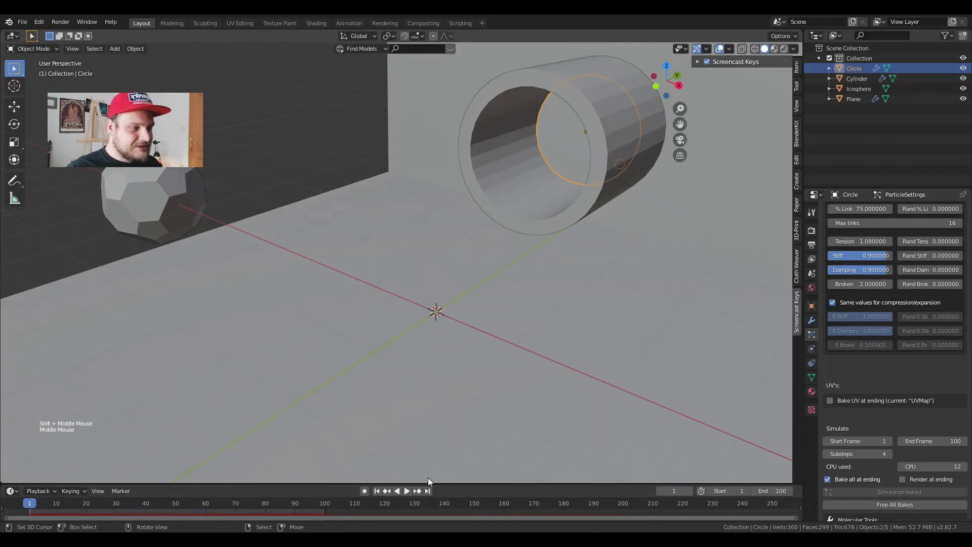
# - Play back the particles pouring from the tube, then pause and return to frame 1
pyautogui.click(407, 491)
pyautogui.moveTo(476, 409); pyautogui.dragTo(543, 344, button='middle')
pyautogui.scroll(-2, 549, 342)
pyautogui.scroll(2, 560, 361)
pyautogui.press('a')
pyautogui.scroll(-2, 556, 360)
pyautogui.click(401, 491)
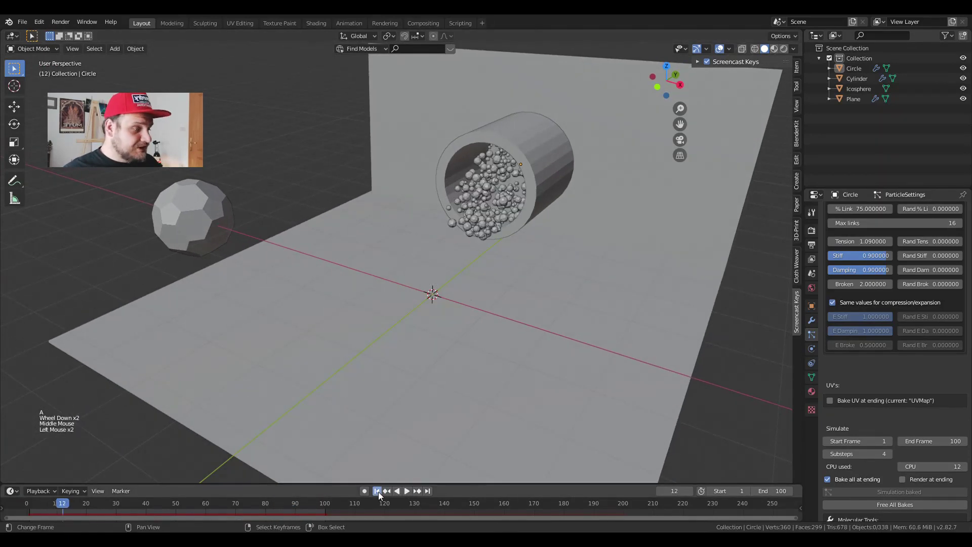
pyautogui.click(378, 491)
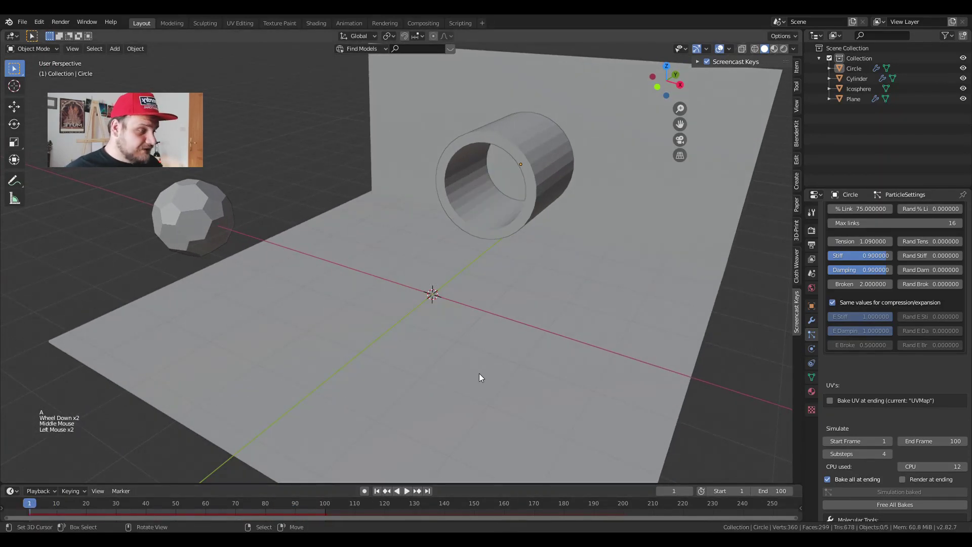
# - Free all bakes and raise the emitted particle Number from 3000 to 5000
pyautogui.click(895, 505)
pyautogui.moveTo(970, 413); pyautogui.dragTo(966, 209)
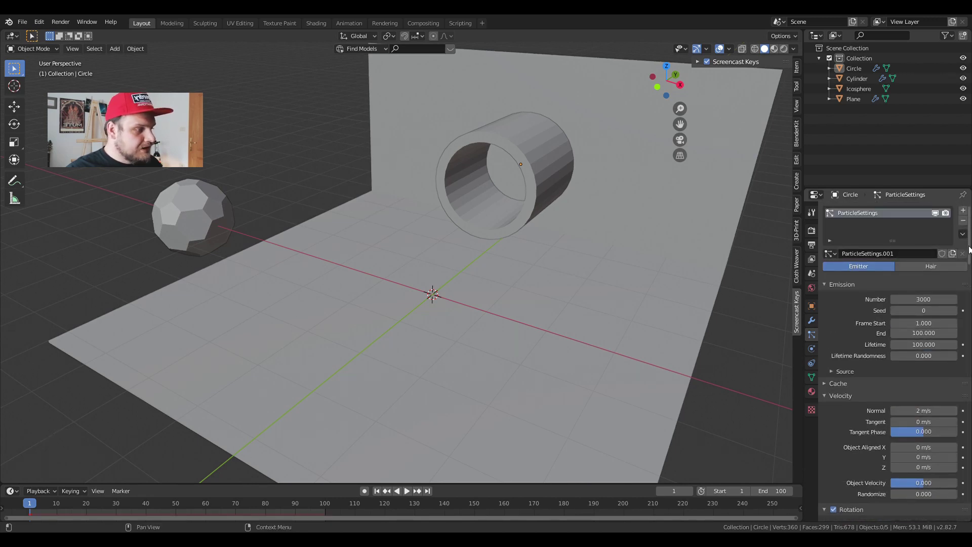
pyautogui.moveTo(968, 243)
pyautogui.mouseDown()
pyautogui.moveTo(967, 289)
pyautogui.moveTo(968, 251)
pyautogui.mouseUp()
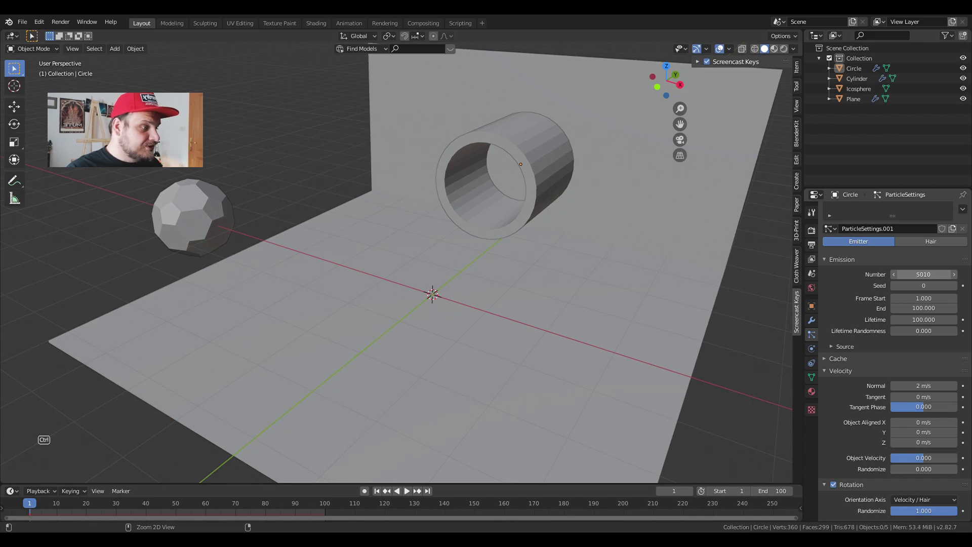
pyautogui.moveTo(969, 235); pyautogui.dragTo(969, 334)
# - Rebake the molecular simulation with 5000 particles
pyautogui.click(876, 343)
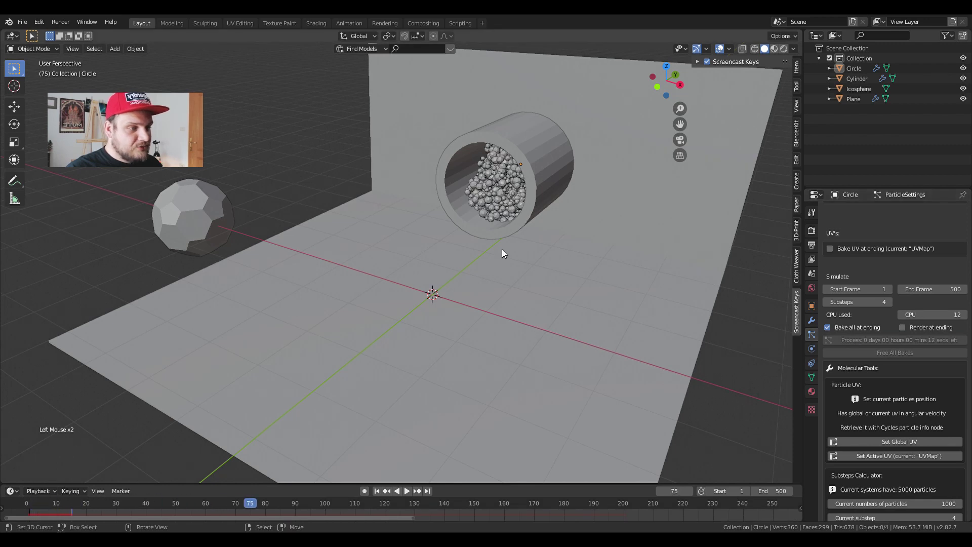
pyautogui.moveTo(540, 231); pyautogui.dragTo(530, 258, button='middle')
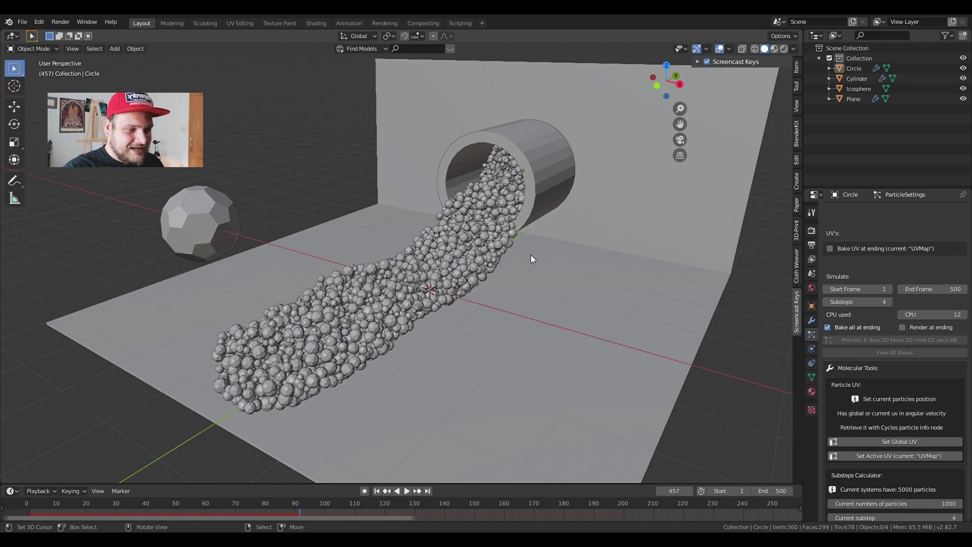
pyautogui.moveTo(458, 310); pyautogui.dragTo(446, 363, button='middle')
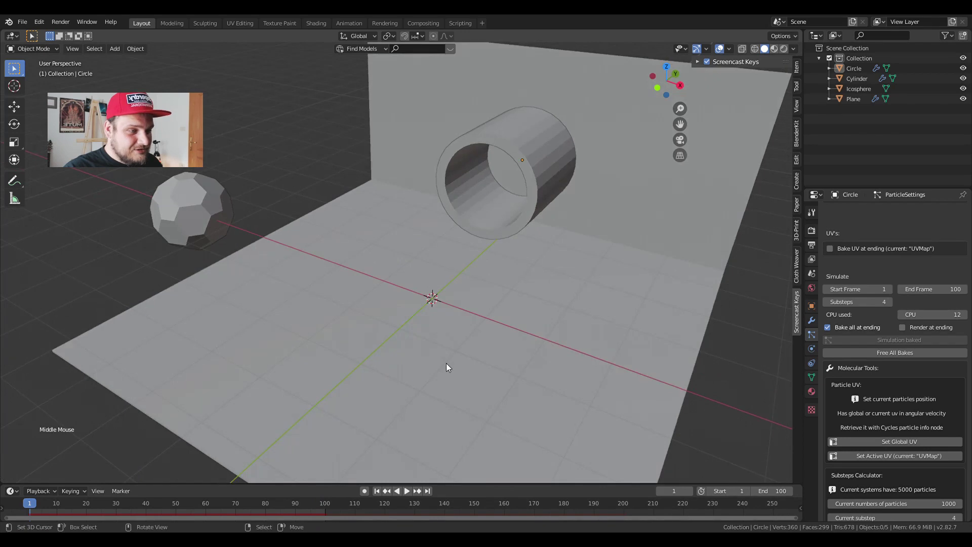
# - Play back the sludgy stream heaping onto the floor, then stop at frame 1
pyautogui.click(406, 491)
pyautogui.moveTo(469, 396); pyautogui.dragTo(524, 332, button='middle')
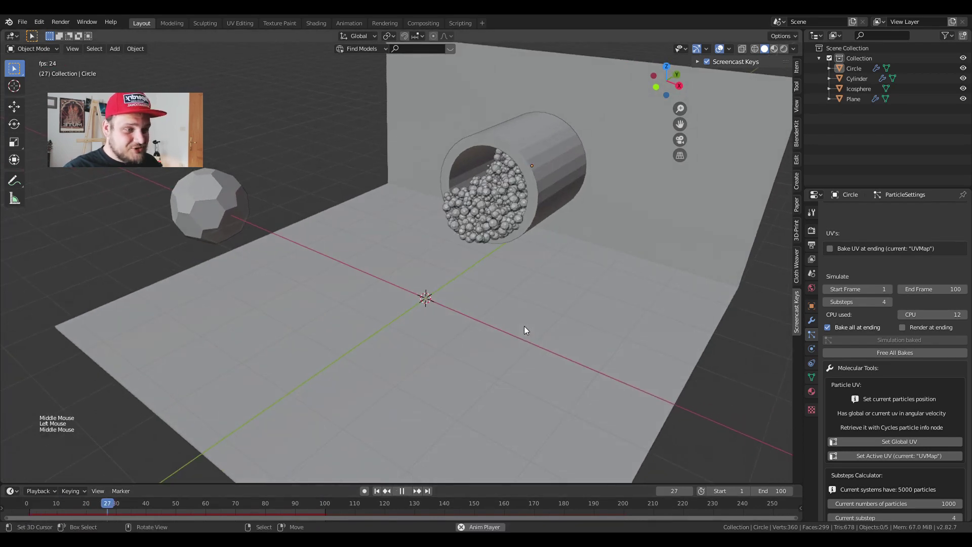
pyautogui.scroll(2, 433, 300)
pyautogui.moveTo(433, 299)
pyautogui.mouseDown(button='middle')
pyautogui.moveTo(396, 273)
pyautogui.moveTo(442, 311)
pyautogui.mouseUp(button='middle')
pyautogui.click(395, 492)
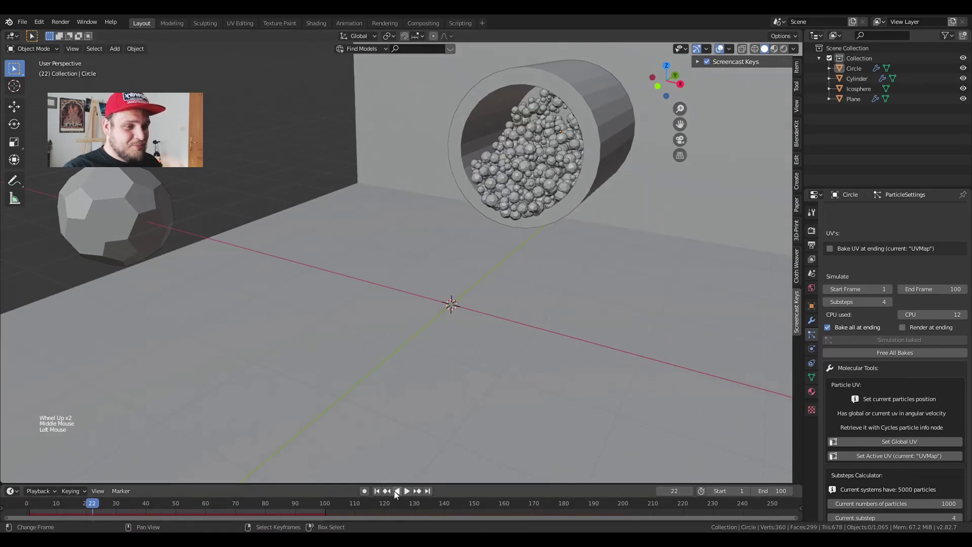
pyautogui.click(377, 491)
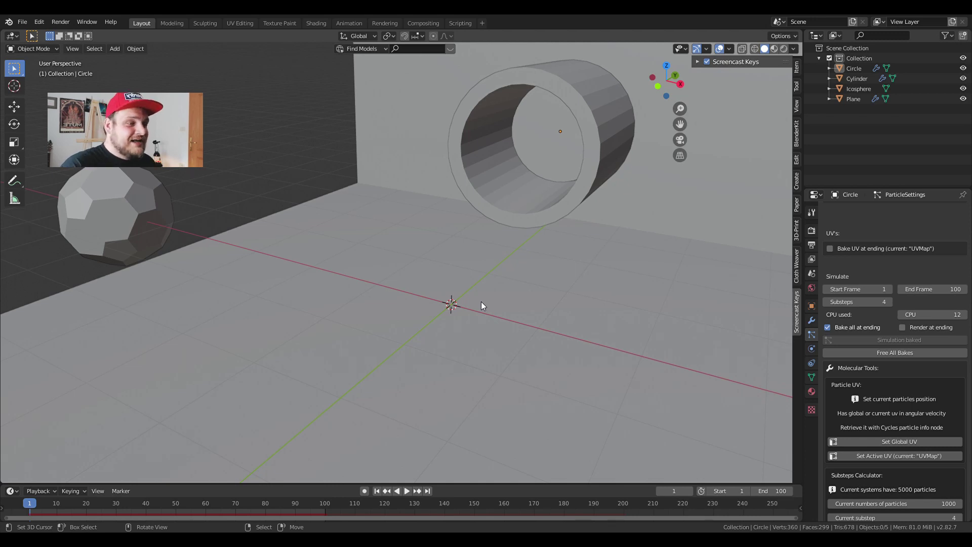
pyautogui.scroll(8, 870, 251)
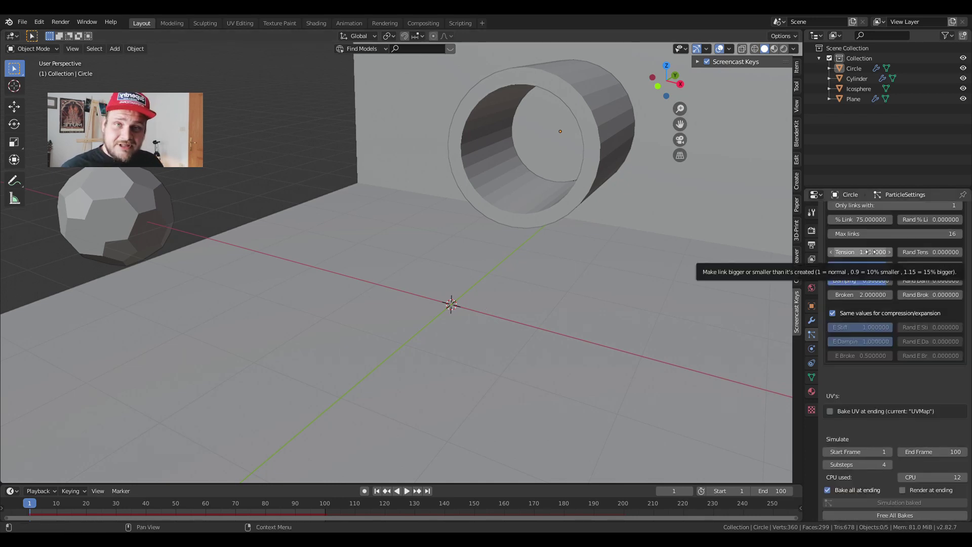